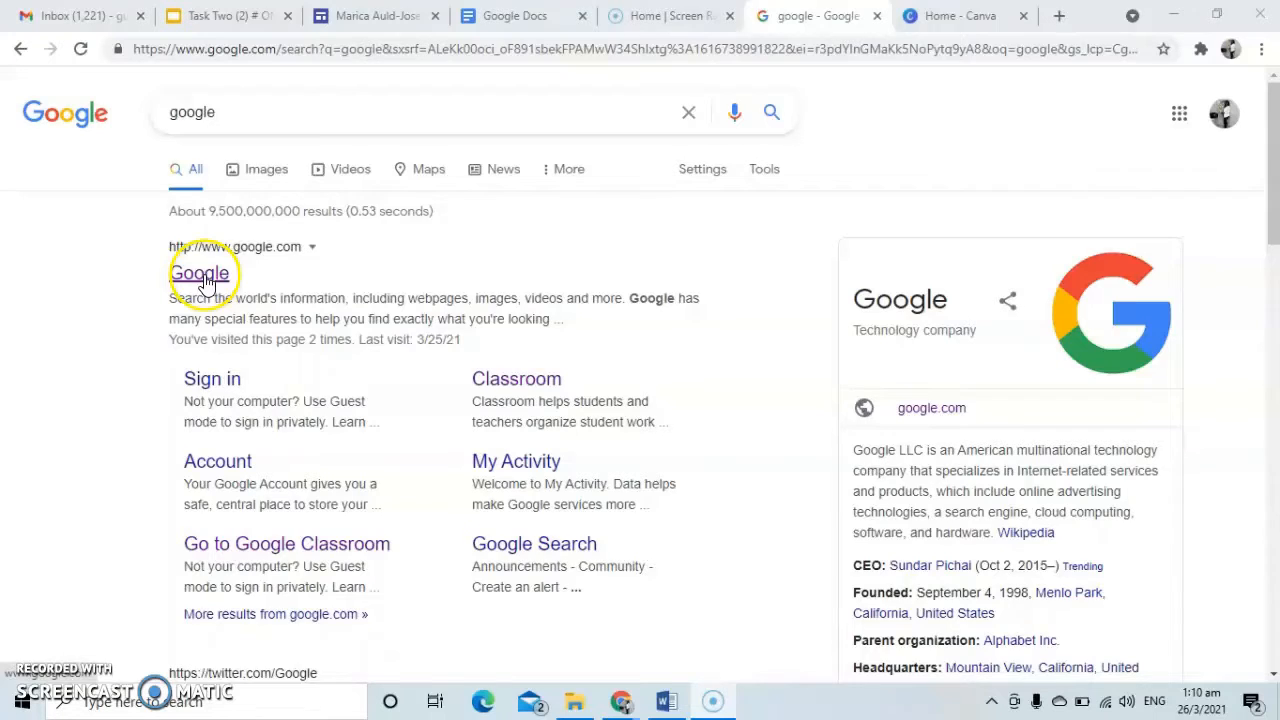
Search Google for "canva download" and open the Canva for Windows download page
left_click(206, 276)
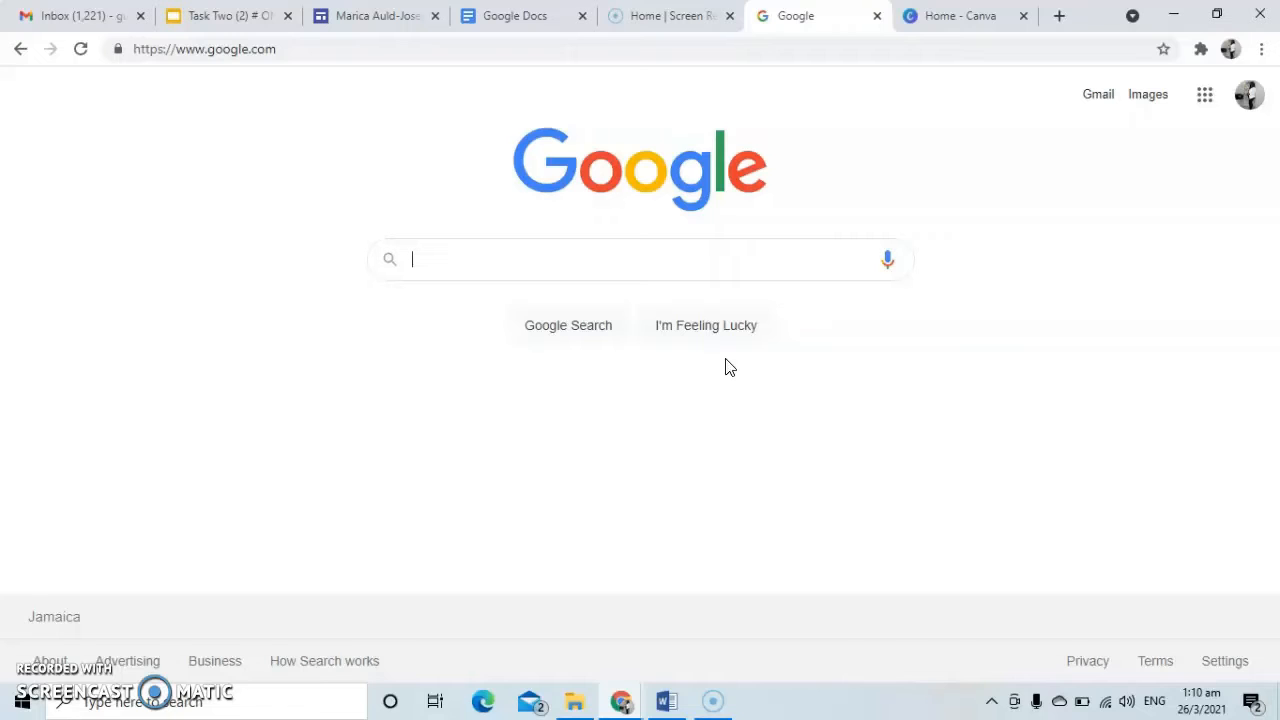
left_click(594, 330)
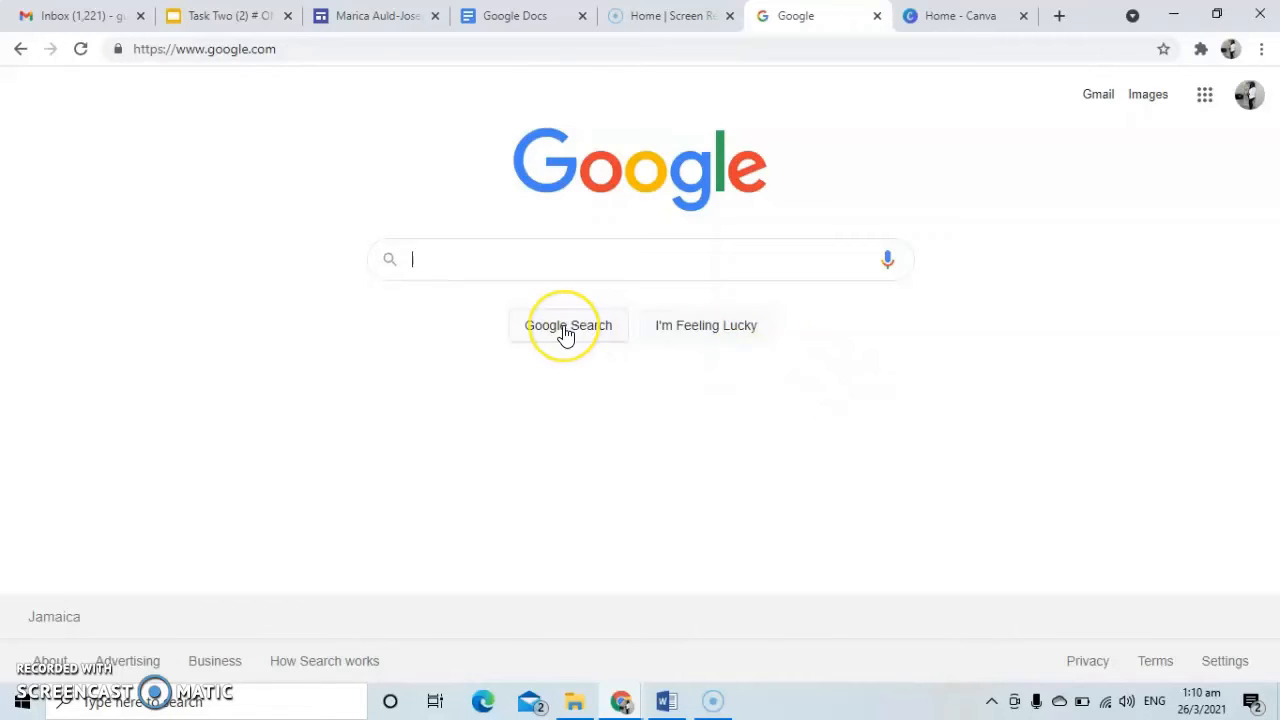
left_click(480, 280)
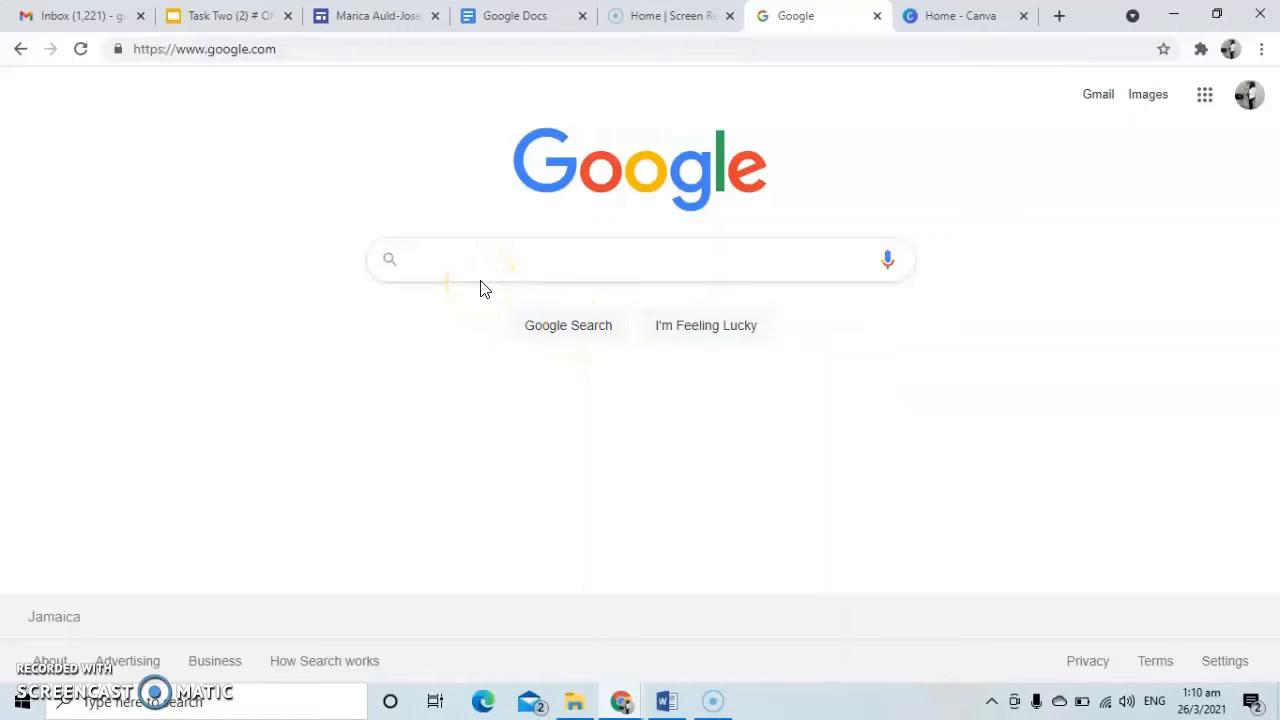
type("canva")
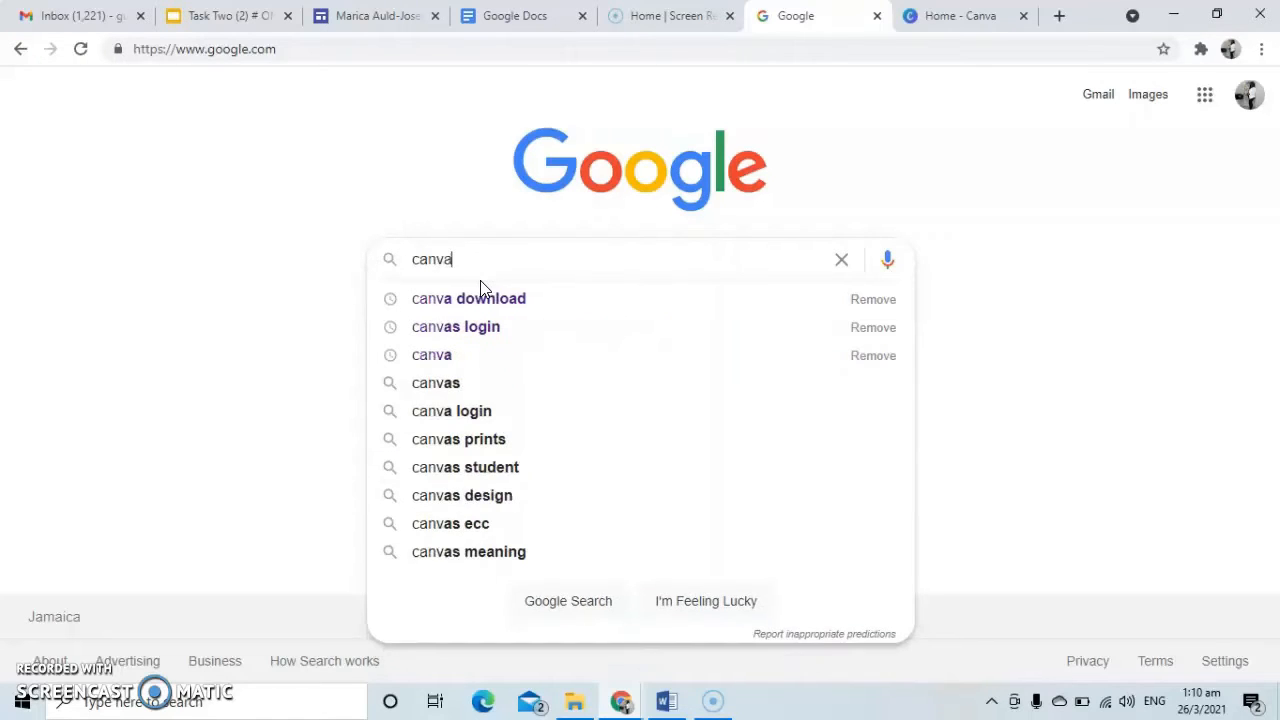
left_click(494, 300)
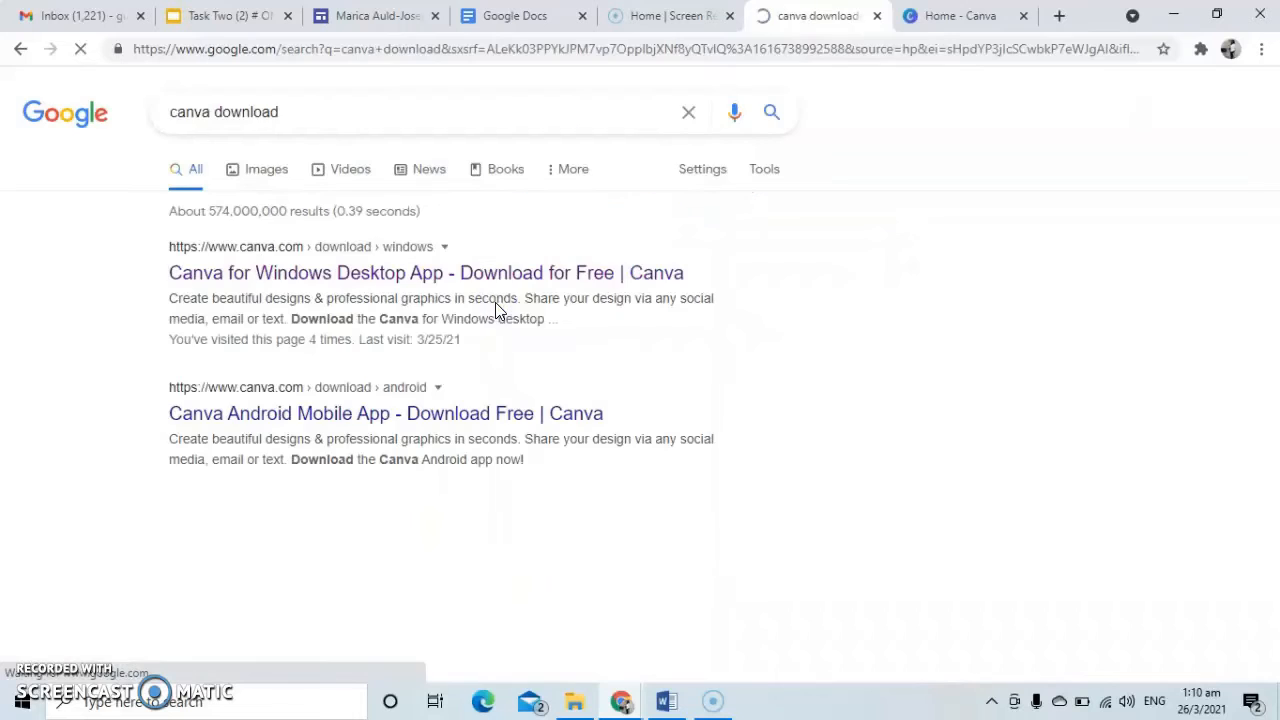
left_click(250, 273)
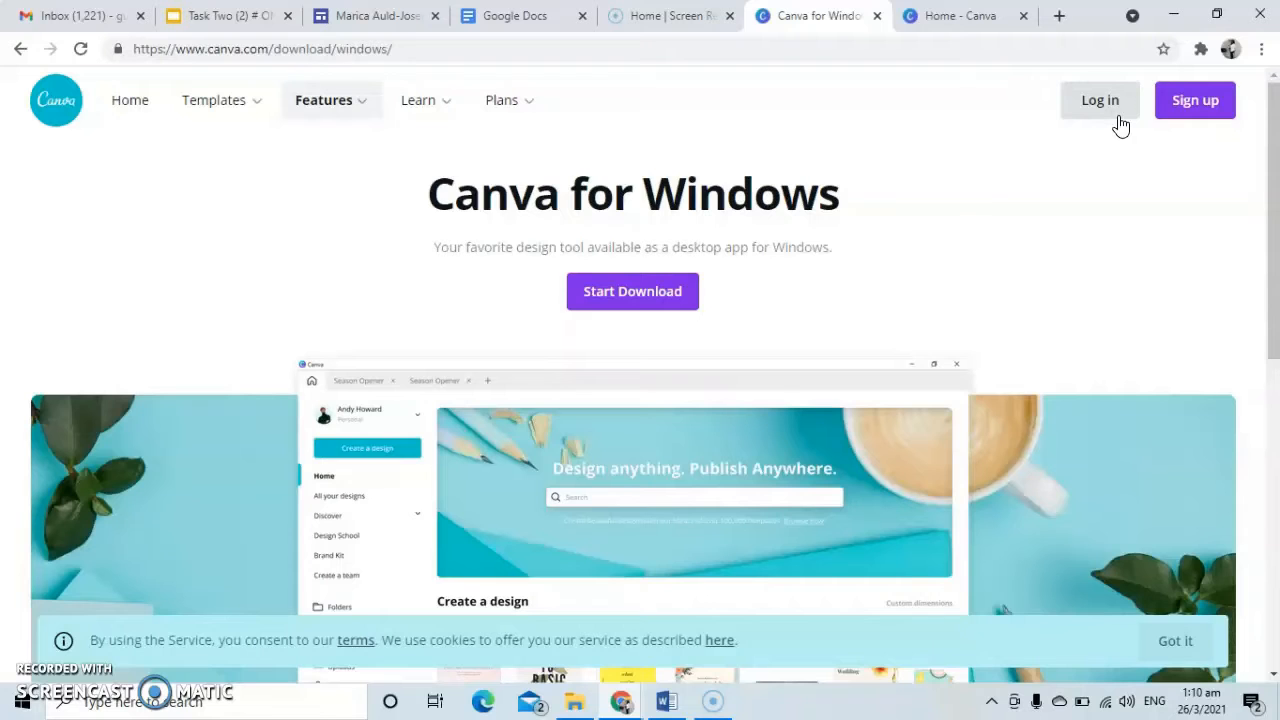
Switch to the open Canva home page and start a design from the "Have a Happy Easter!" Instagram post template
left_click(985, 22)
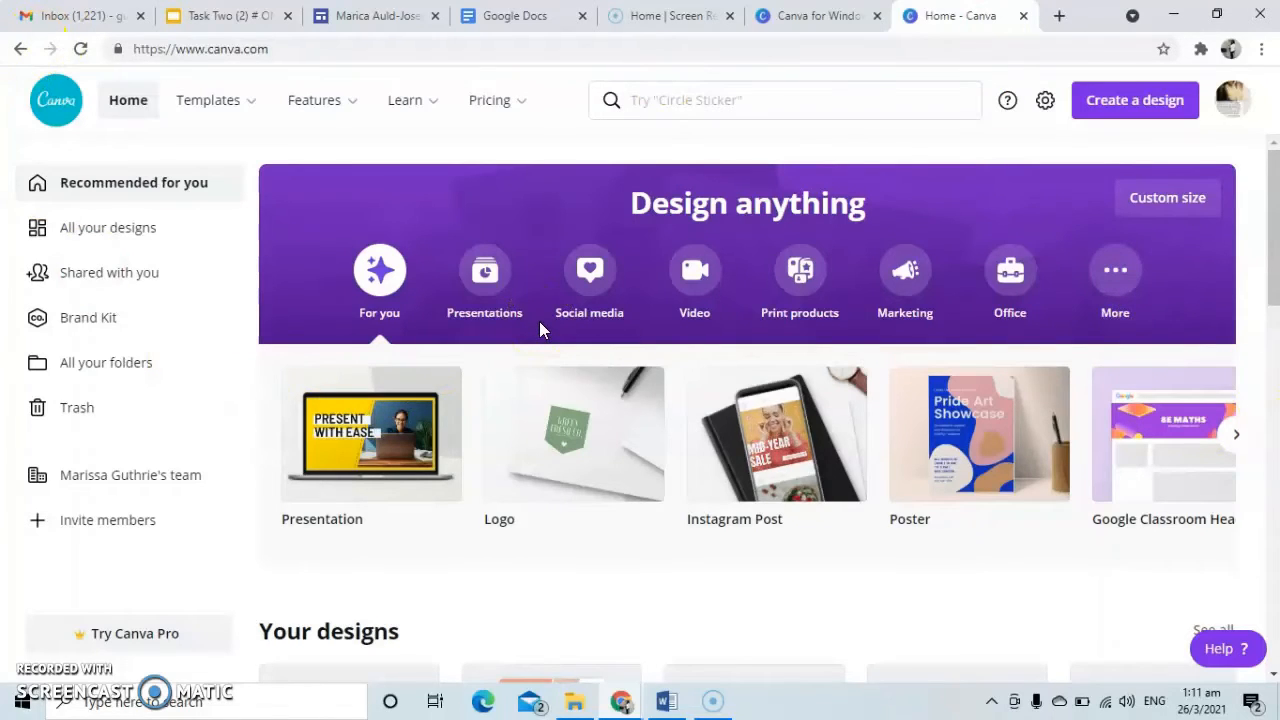
scroll(470, 430, "down", 3)
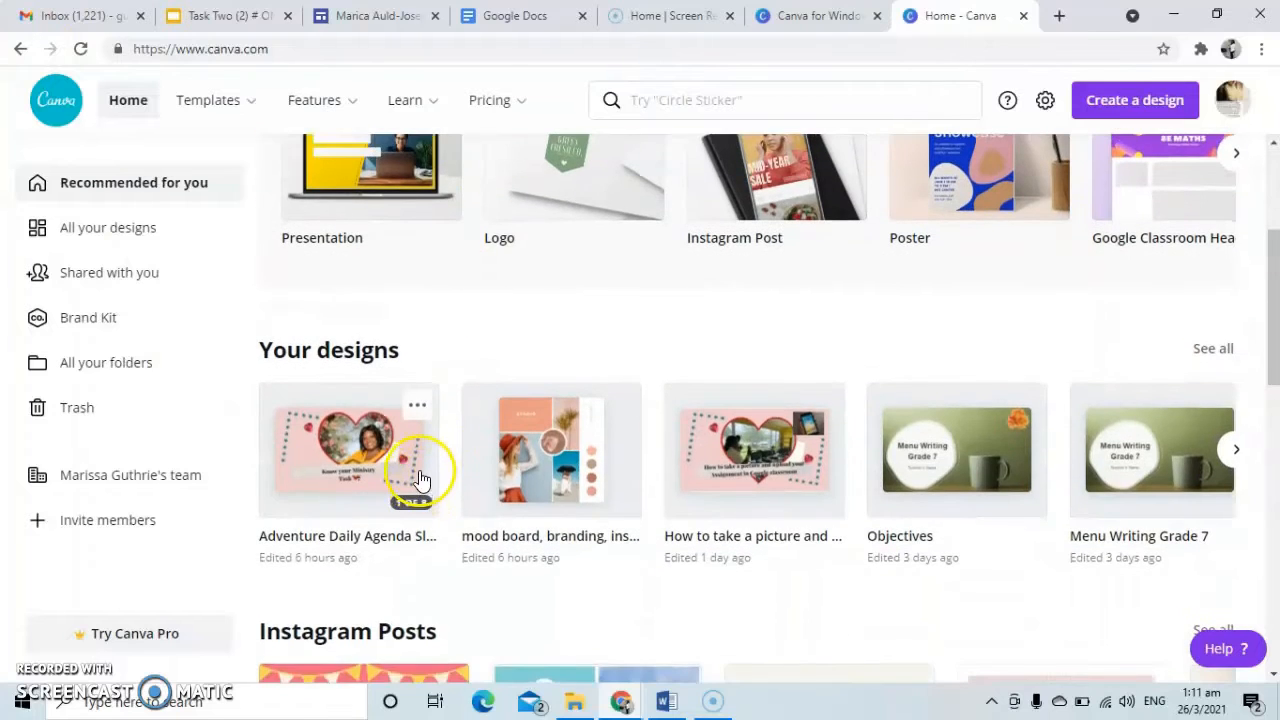
scroll(418, 470, "down", 3)
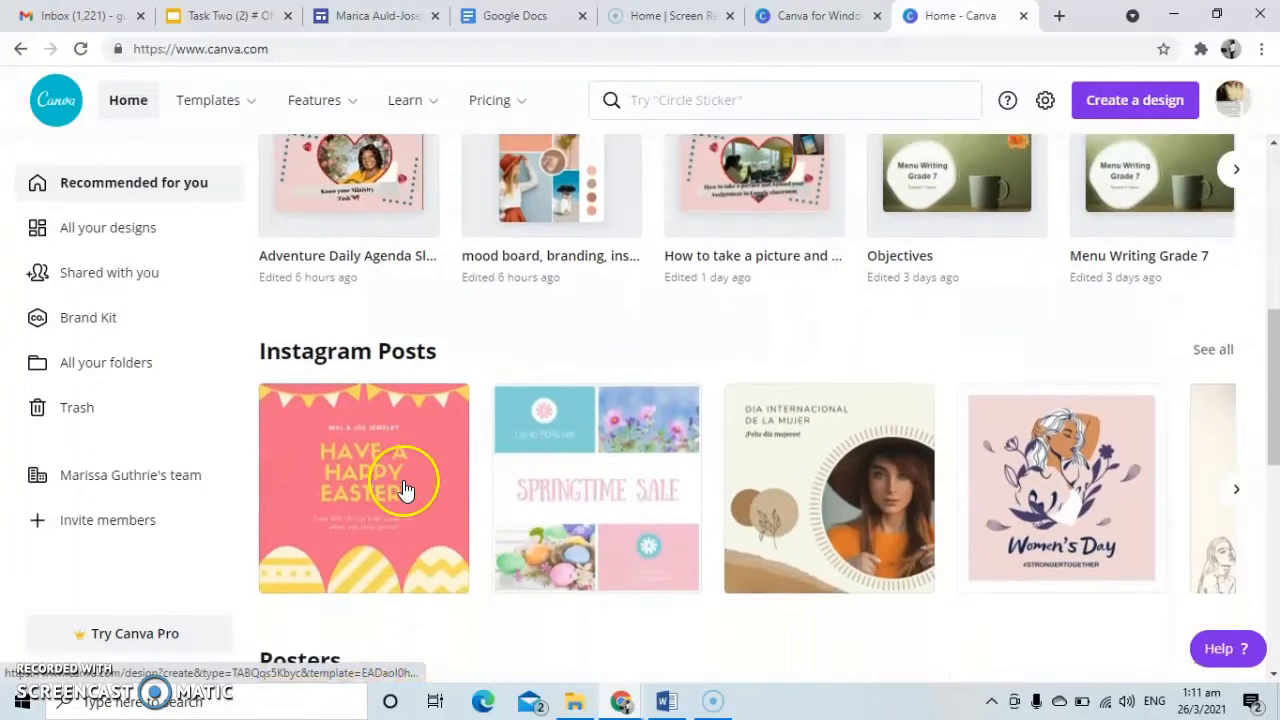
scroll(405, 490, "down", 1)
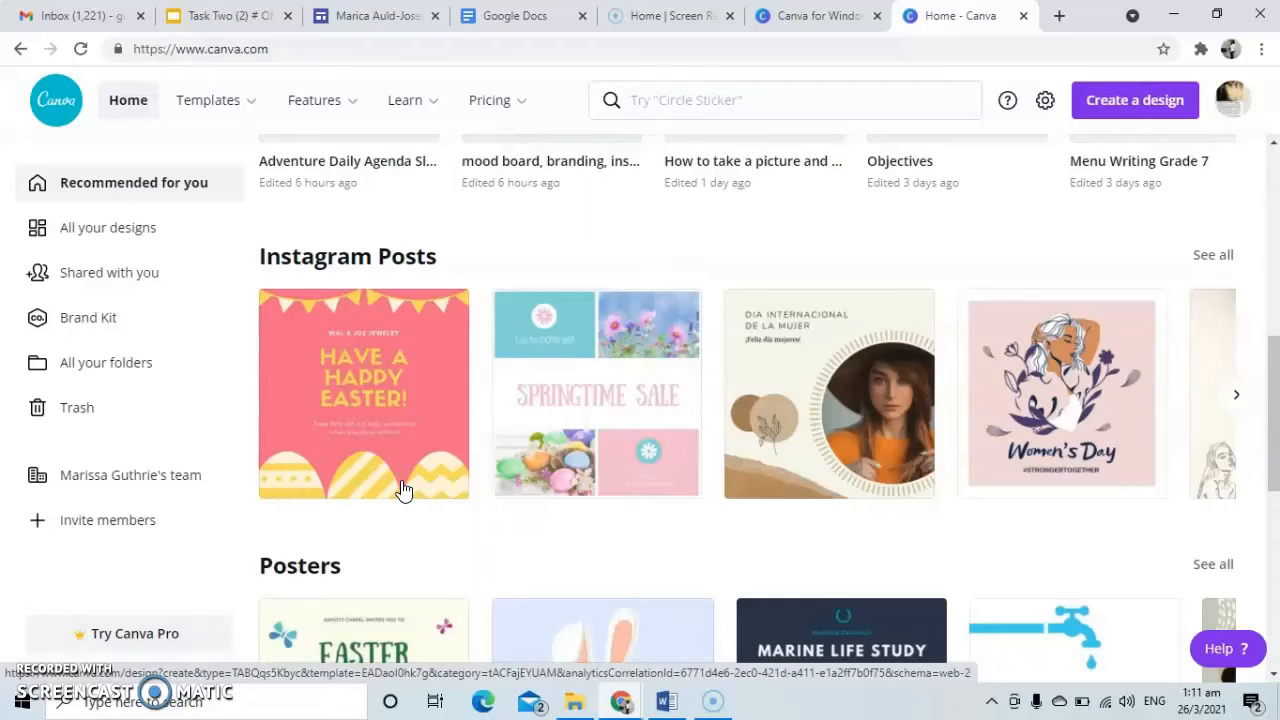
left_click(686, 428)
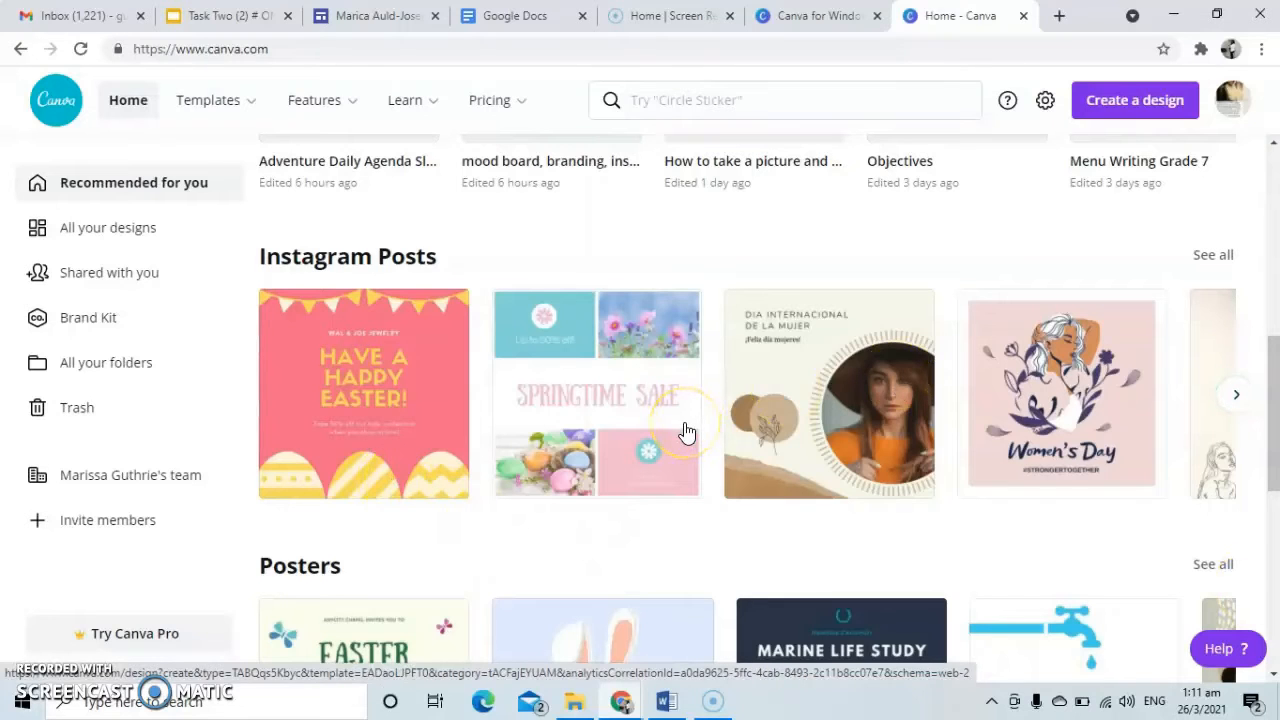
left_click(378, 376)
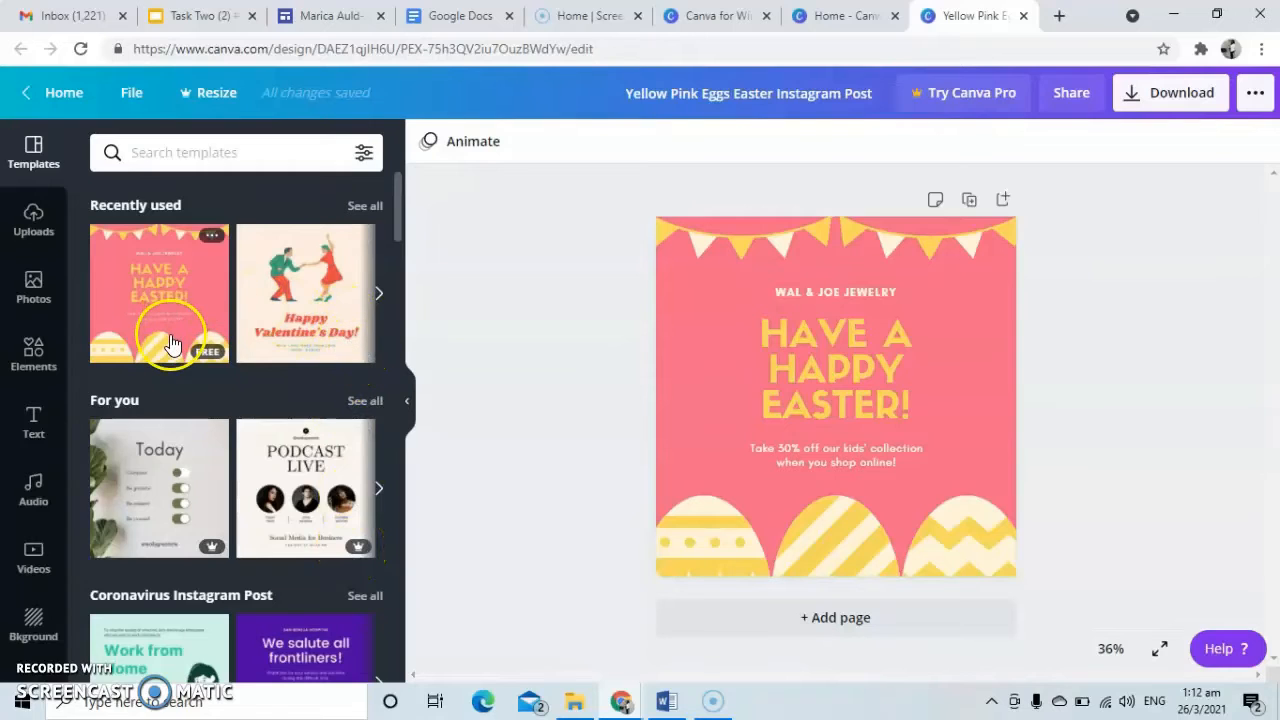
Browse the templates and apply the recently used "Happy Valentine's Day!" template to the page
scroll(162, 566, "down", 3)
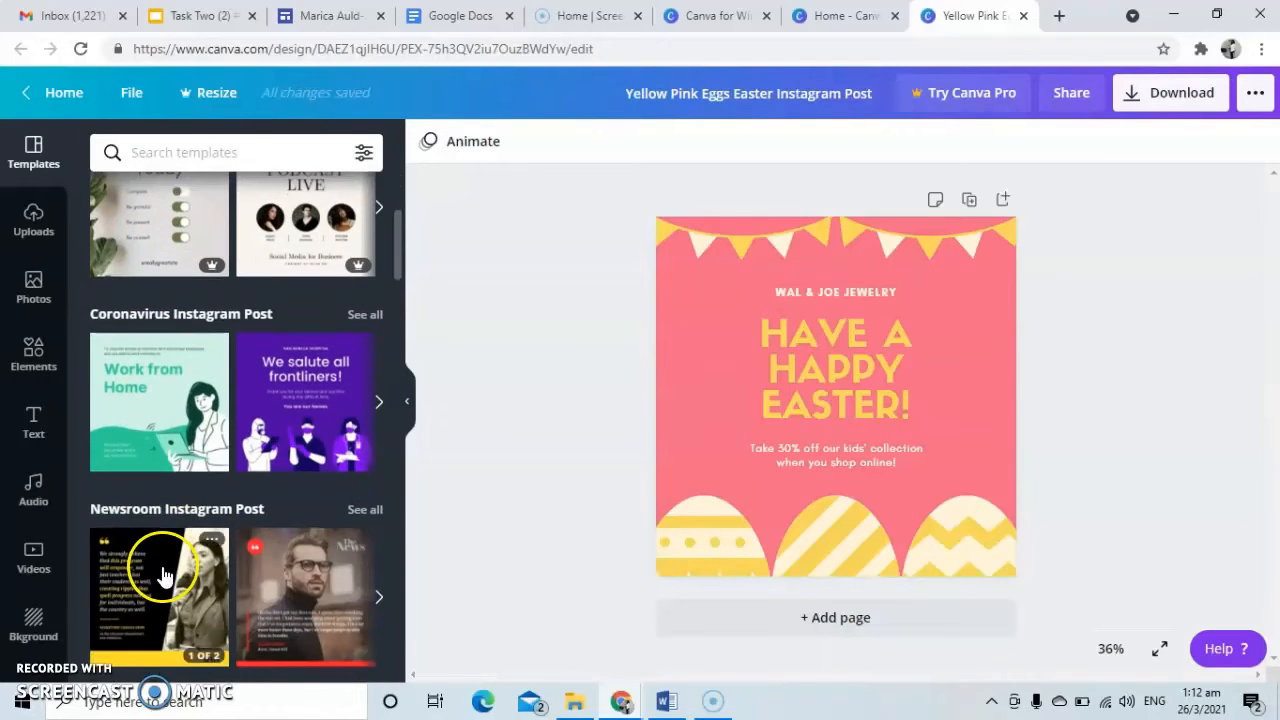
scroll(305, 505, "up", 3)
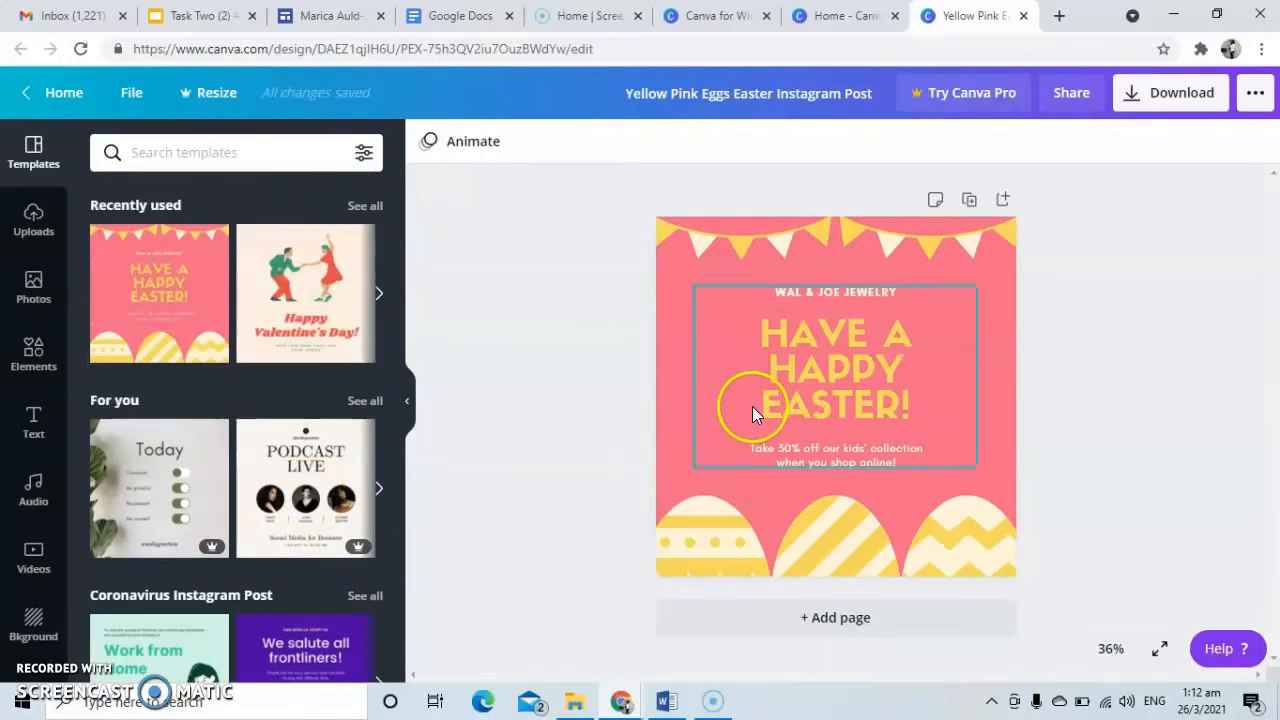
left_click(285, 295)
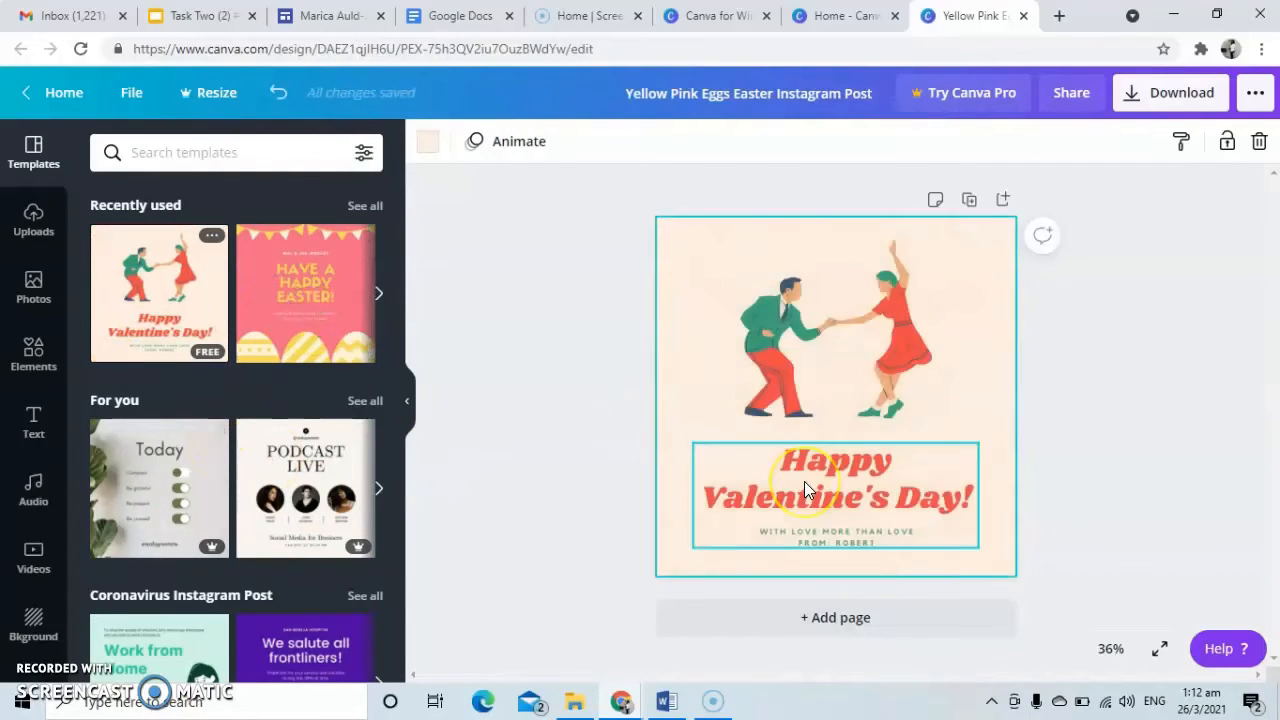
Delete the dancing couple illustration from the Valentine's design
left_click(819, 345)
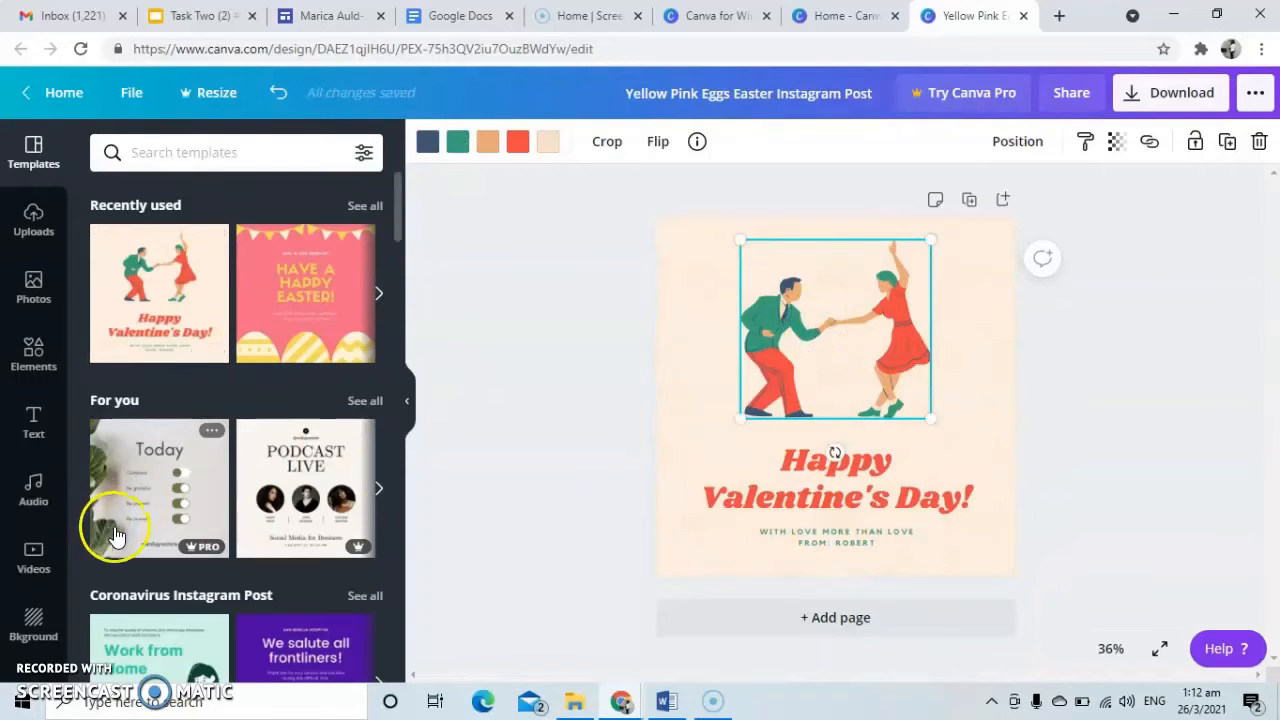
left_click(870, 342)
key("Delete")
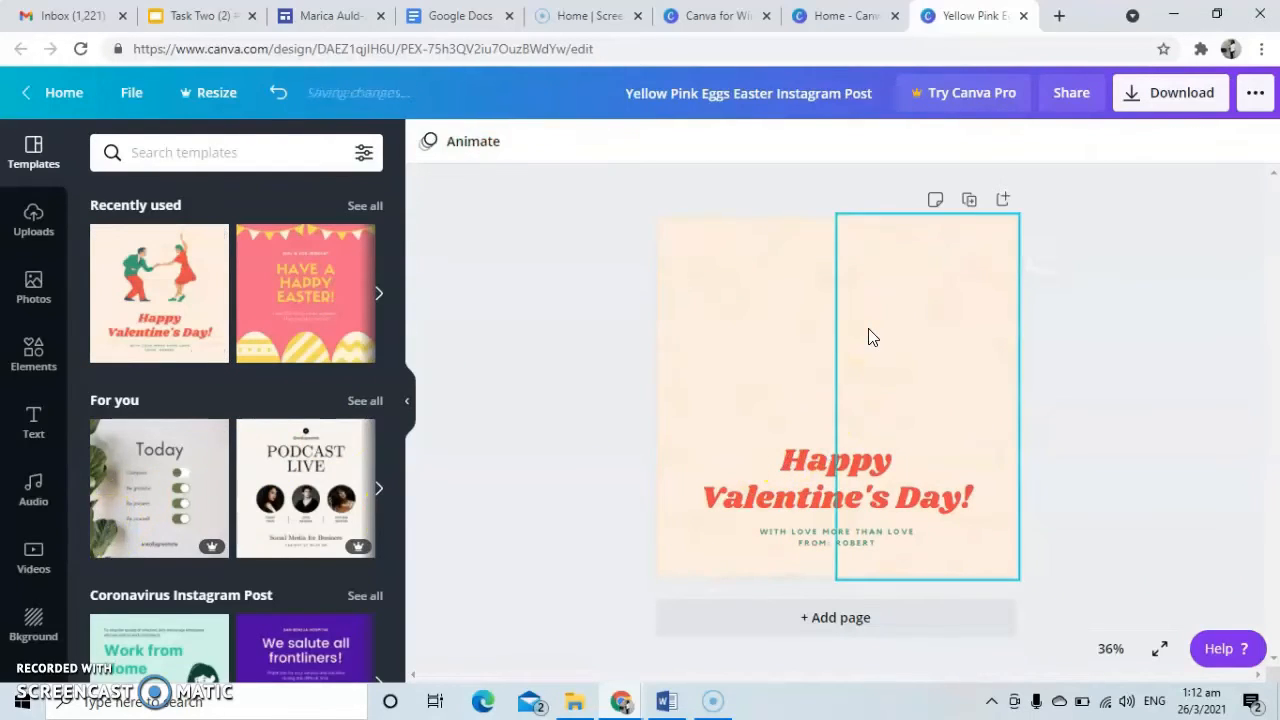
Replace the small text under the Valentine's heading with "FROM", the sender's first name and "UNIQUE WORLD"
left_click(831, 469)
left_click(852, 540)
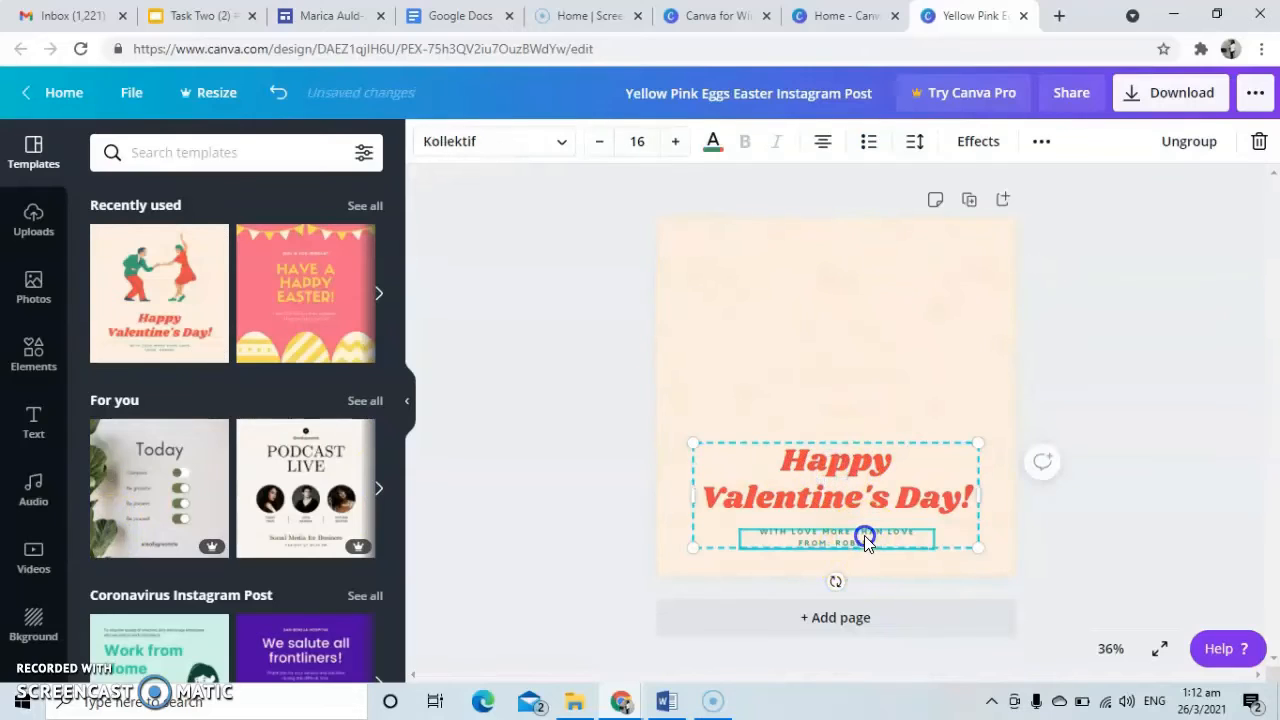
double_click(878, 541)
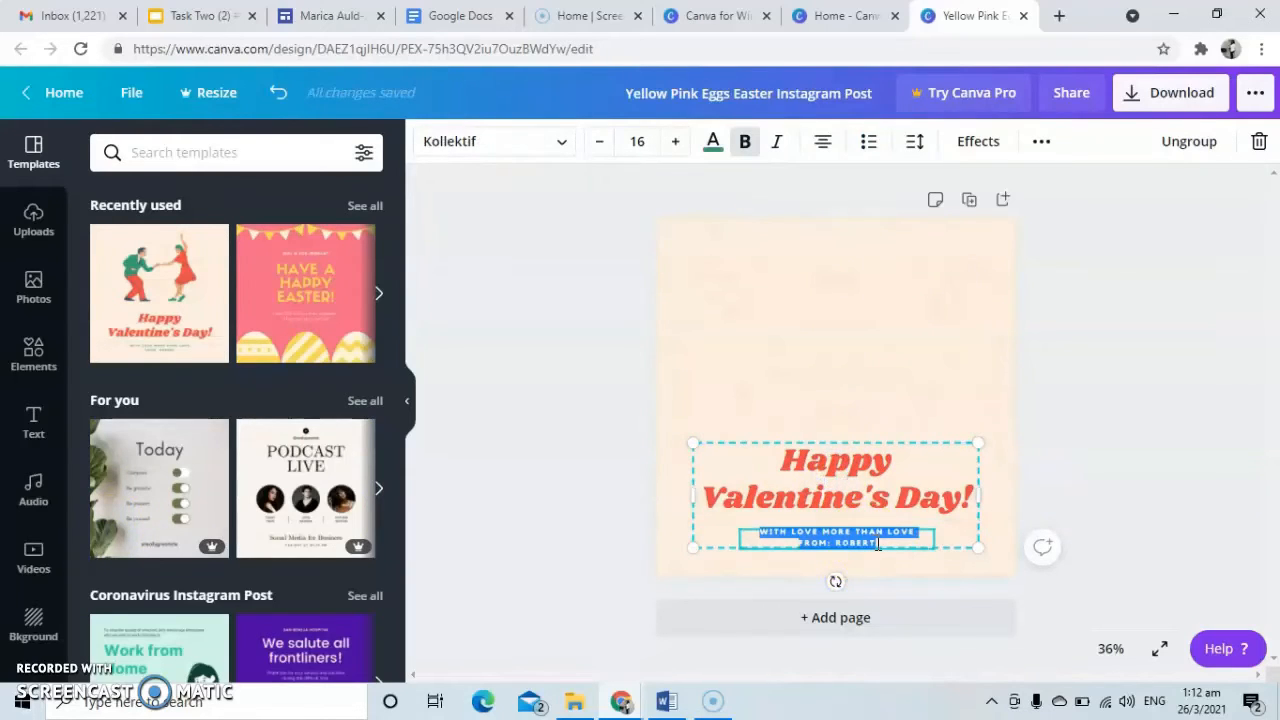
type("FR")
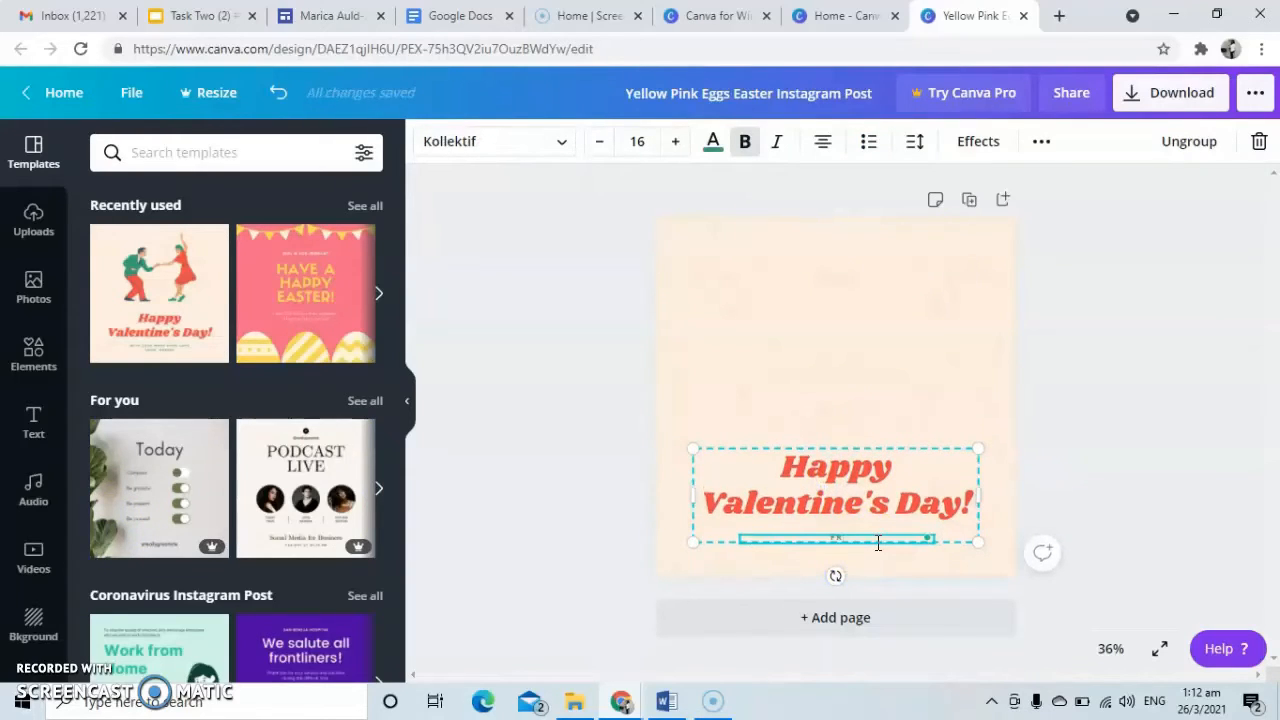
type("OM MARICA UNIQUE WORLD")
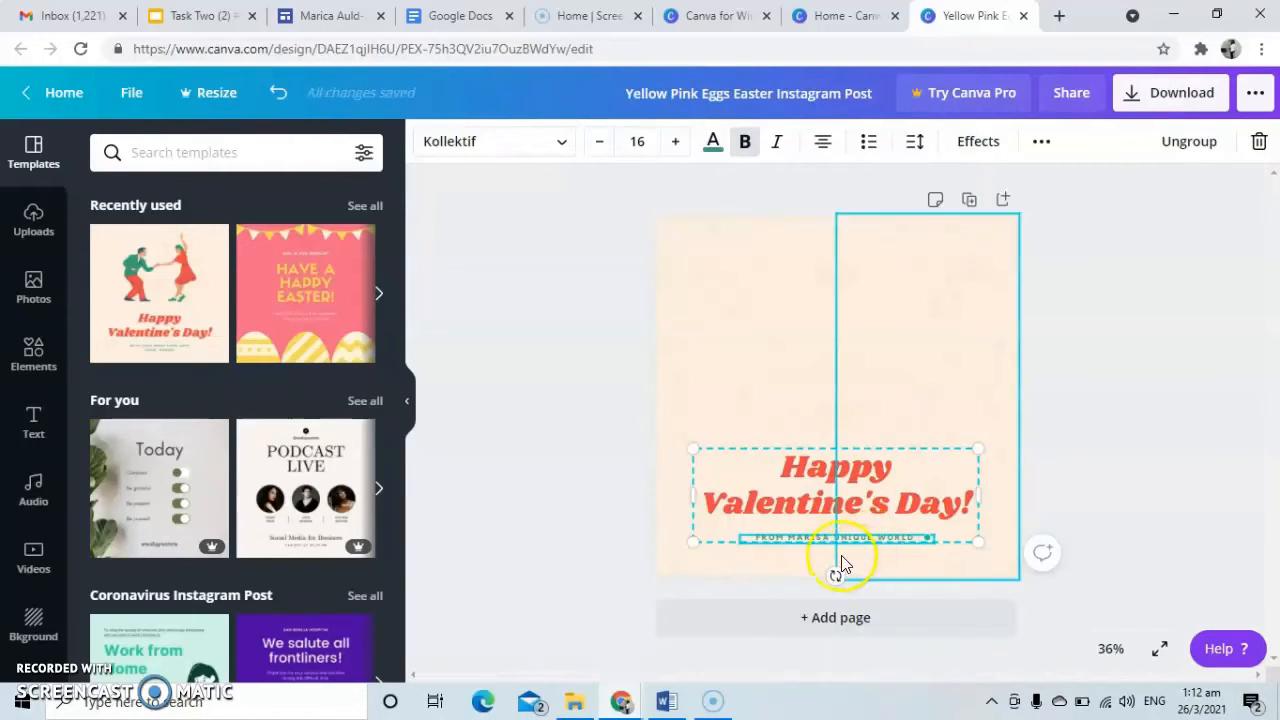
left_click(735, 445)
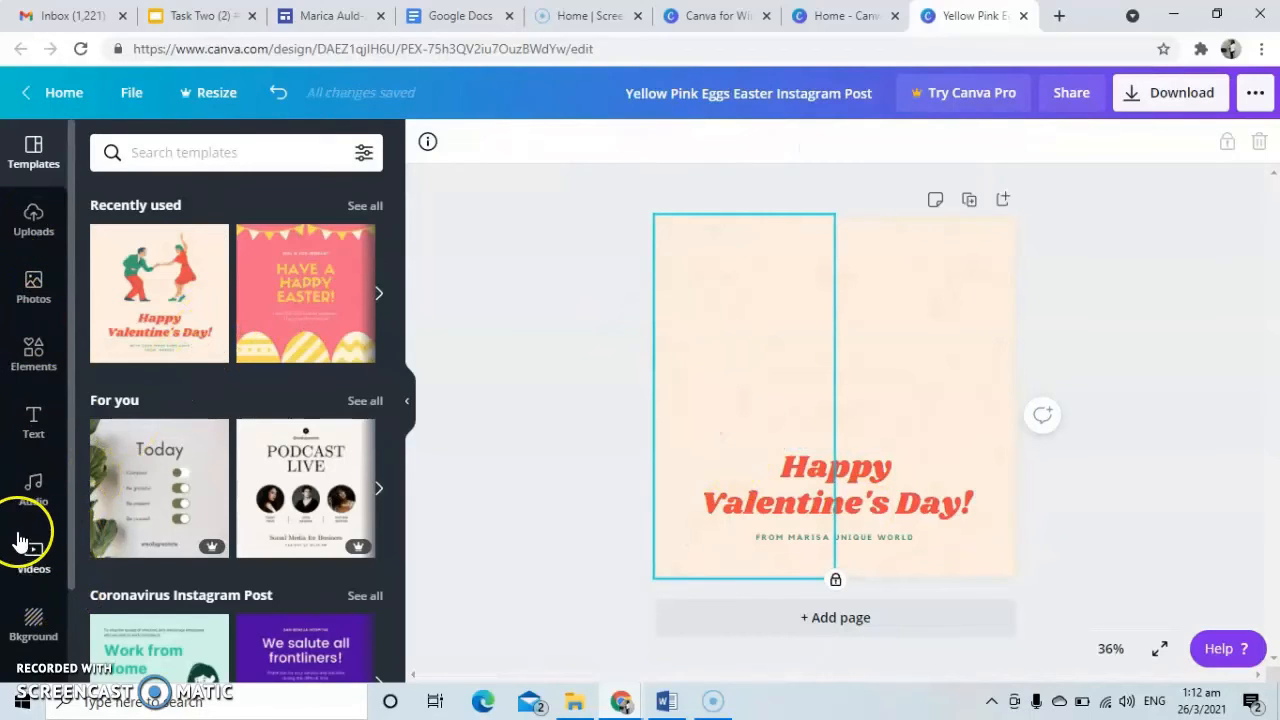
Open the Facebook photo integration and add the outdoor photo of two women in blue and red tops to the design
scroll(30, 570, "down", 1)
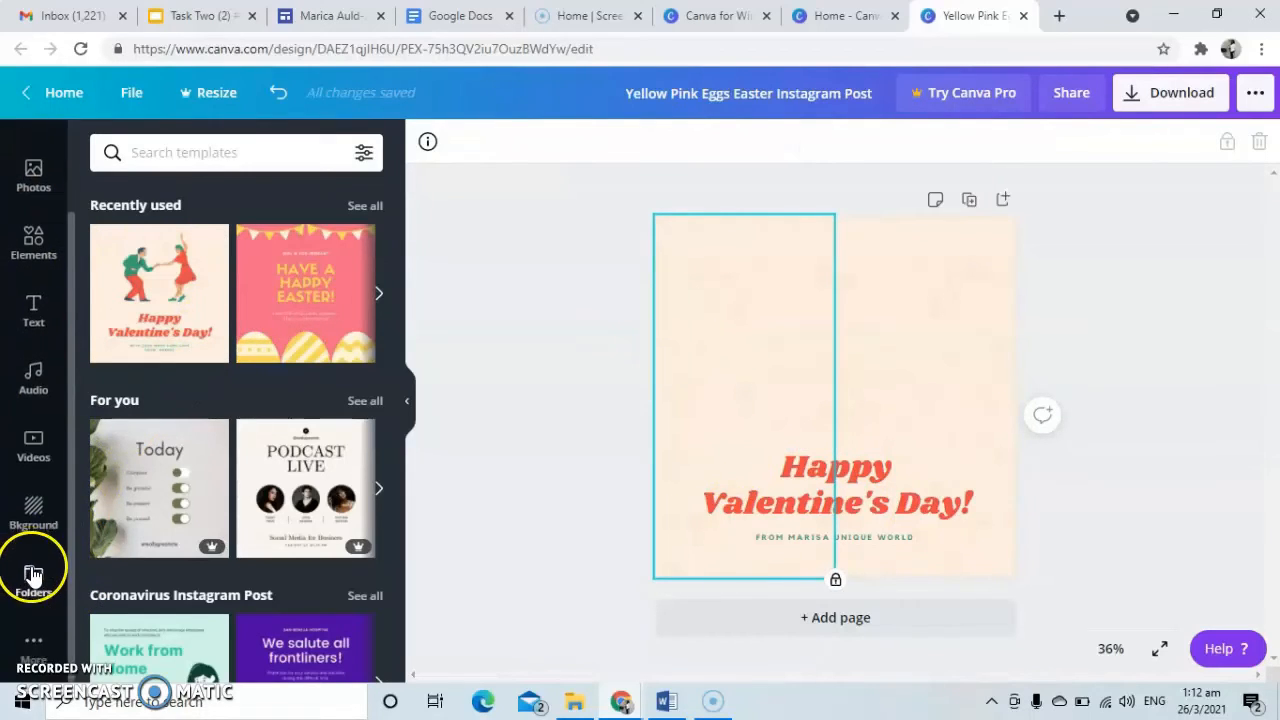
scroll(30, 395, "up", 1)
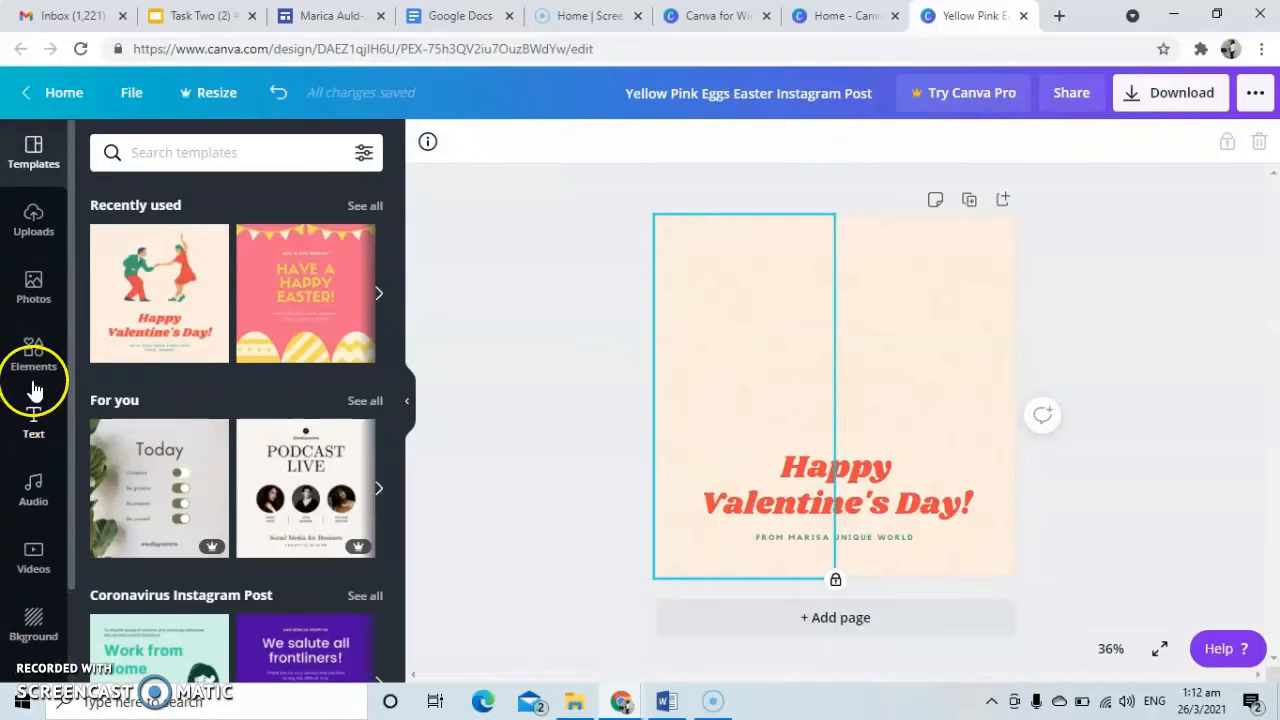
left_click(12, 238)
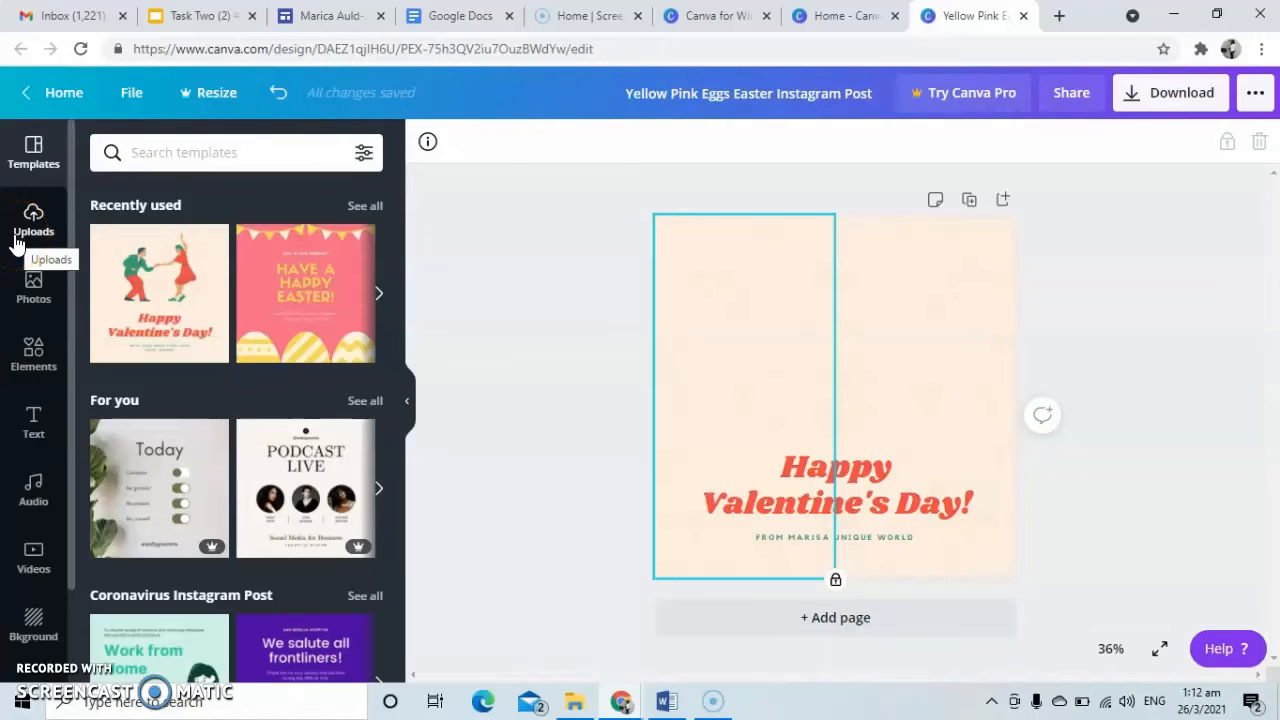
scroll(26, 583, "down", 2)
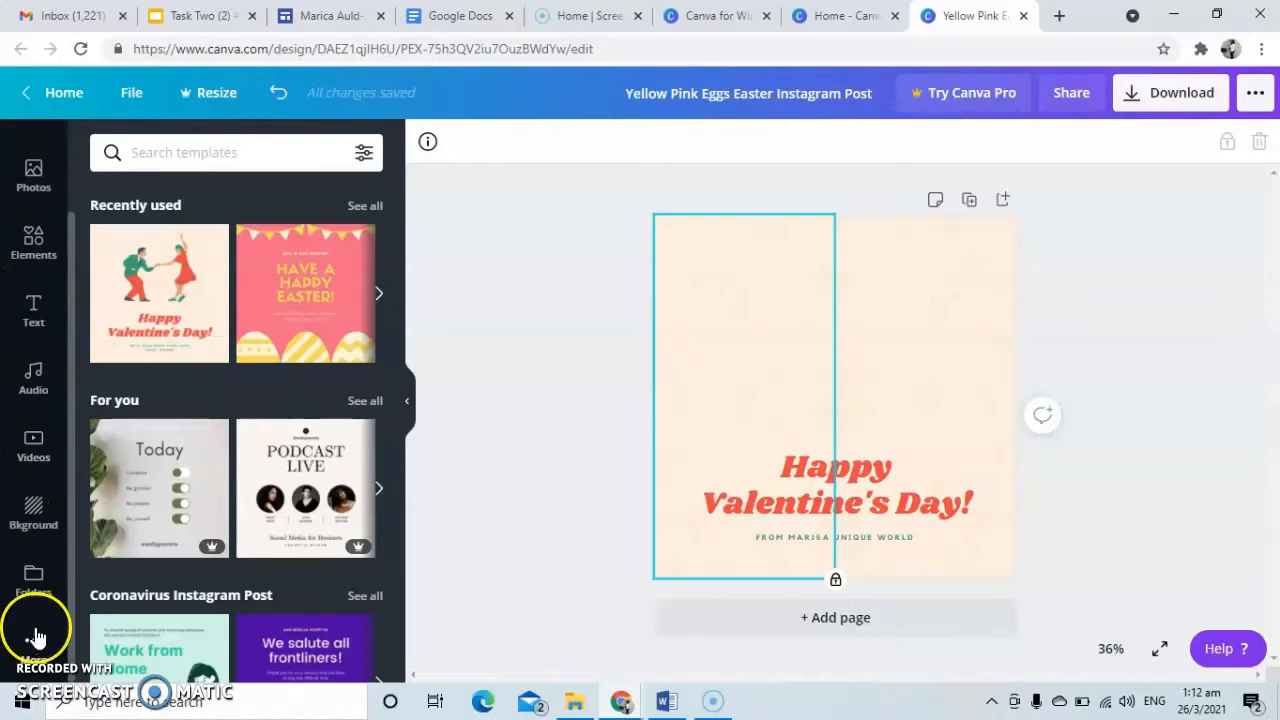
left_click(33, 645)
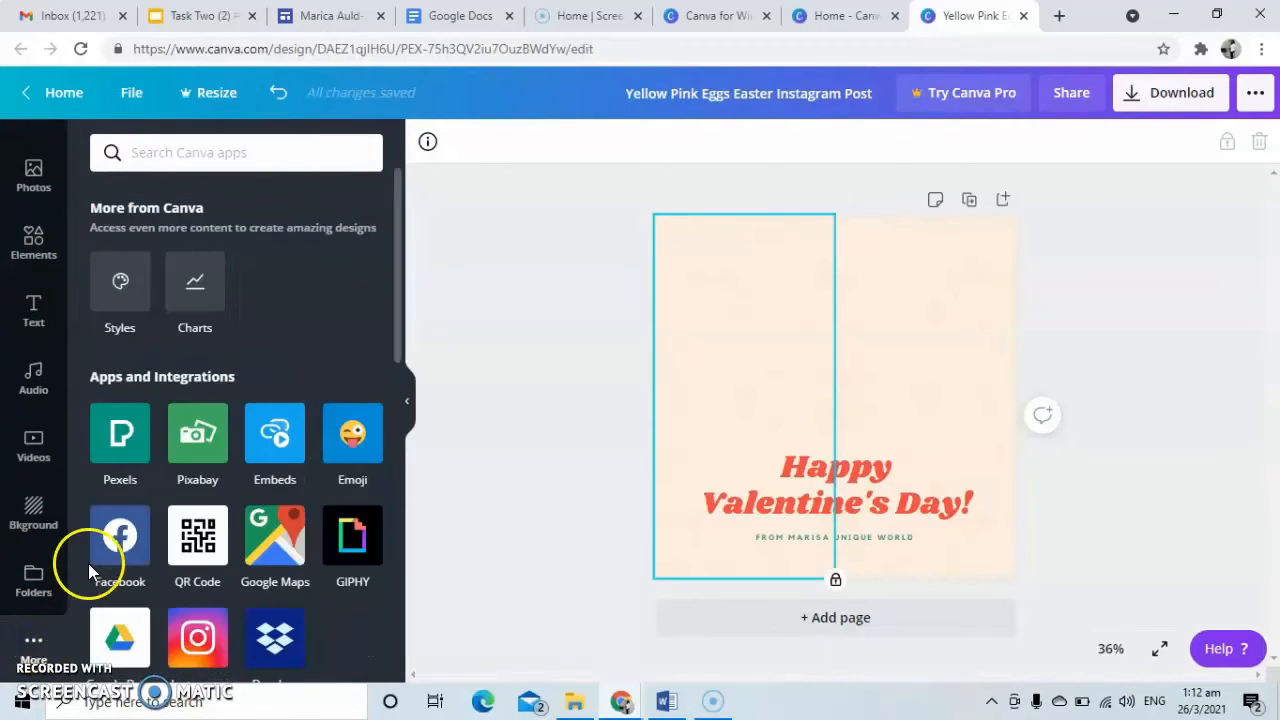
left_click(122, 540)
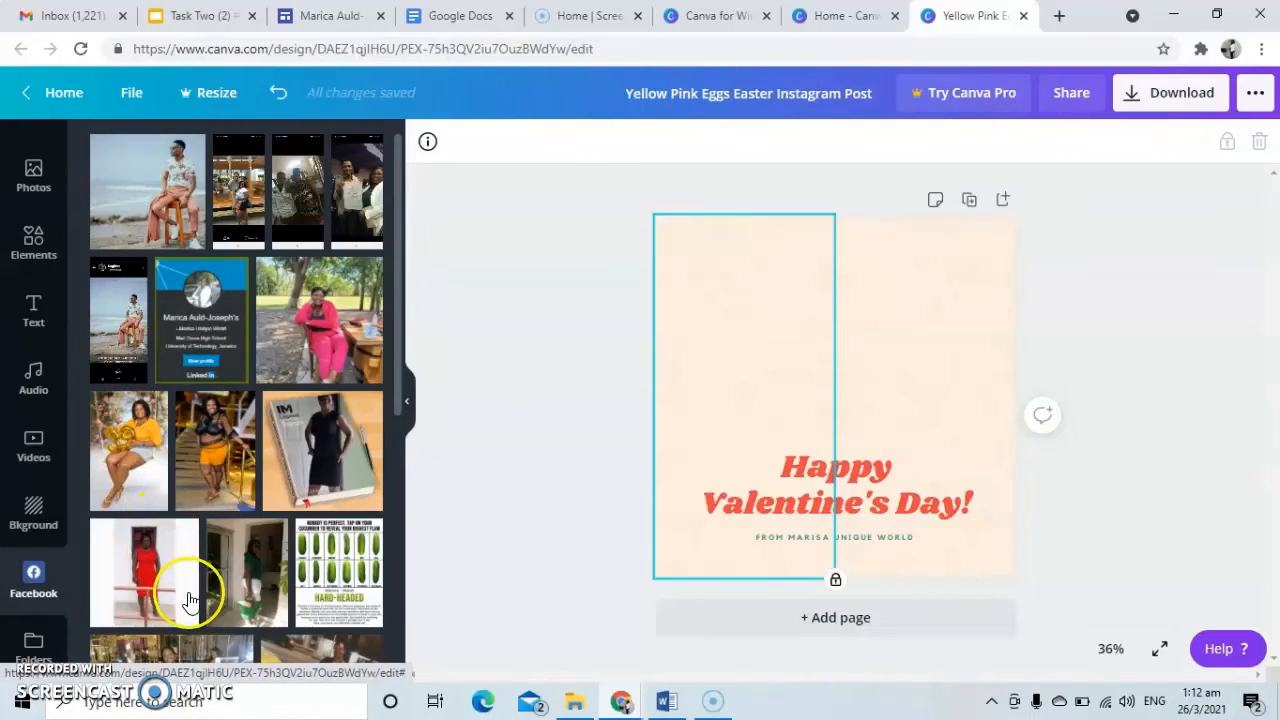
scroll(180, 590, "down", 10)
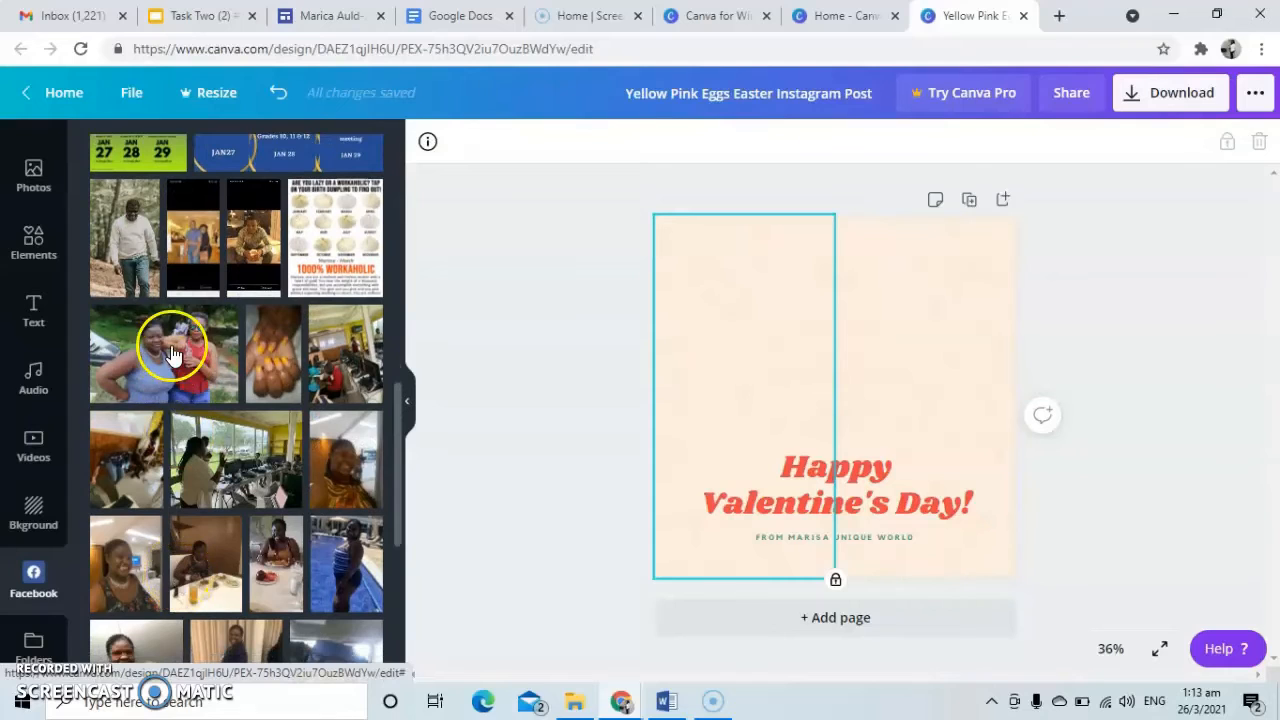
left_click(168, 348)
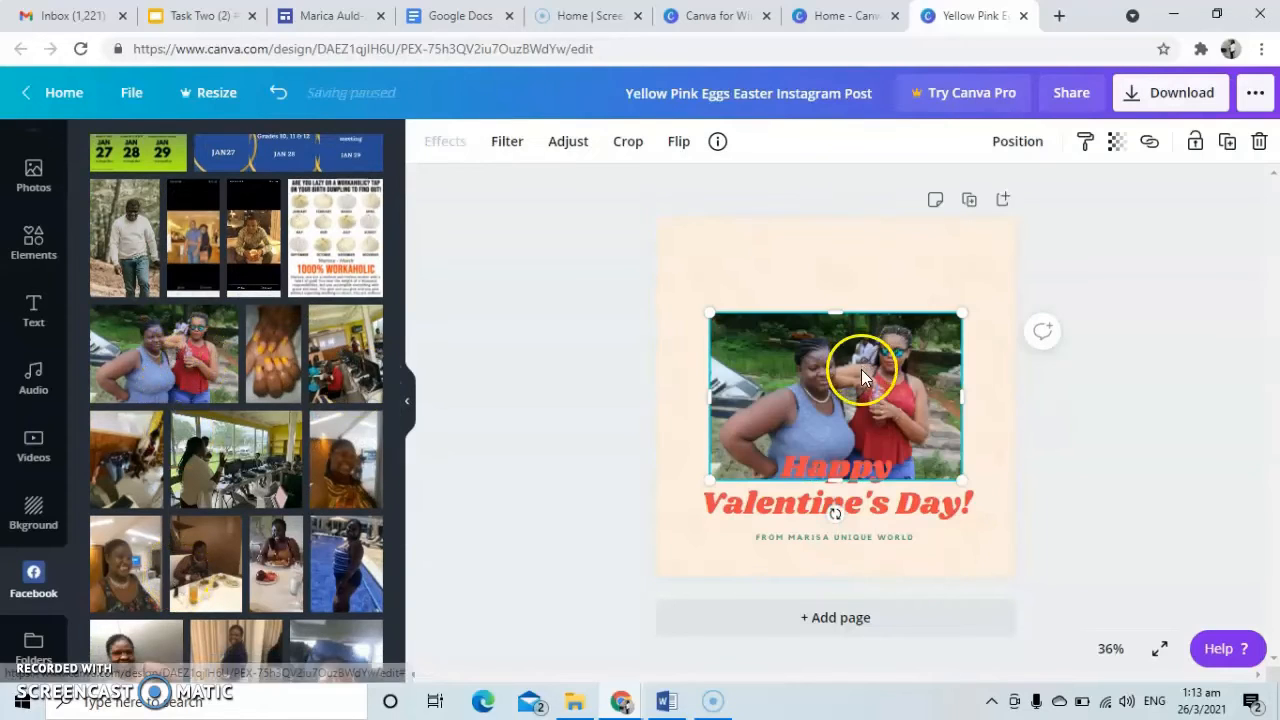
Shrink and crop the two women's photo to a small near-square above the heading, on the page's upper left
left_click_drag(892, 427, 808, 378)
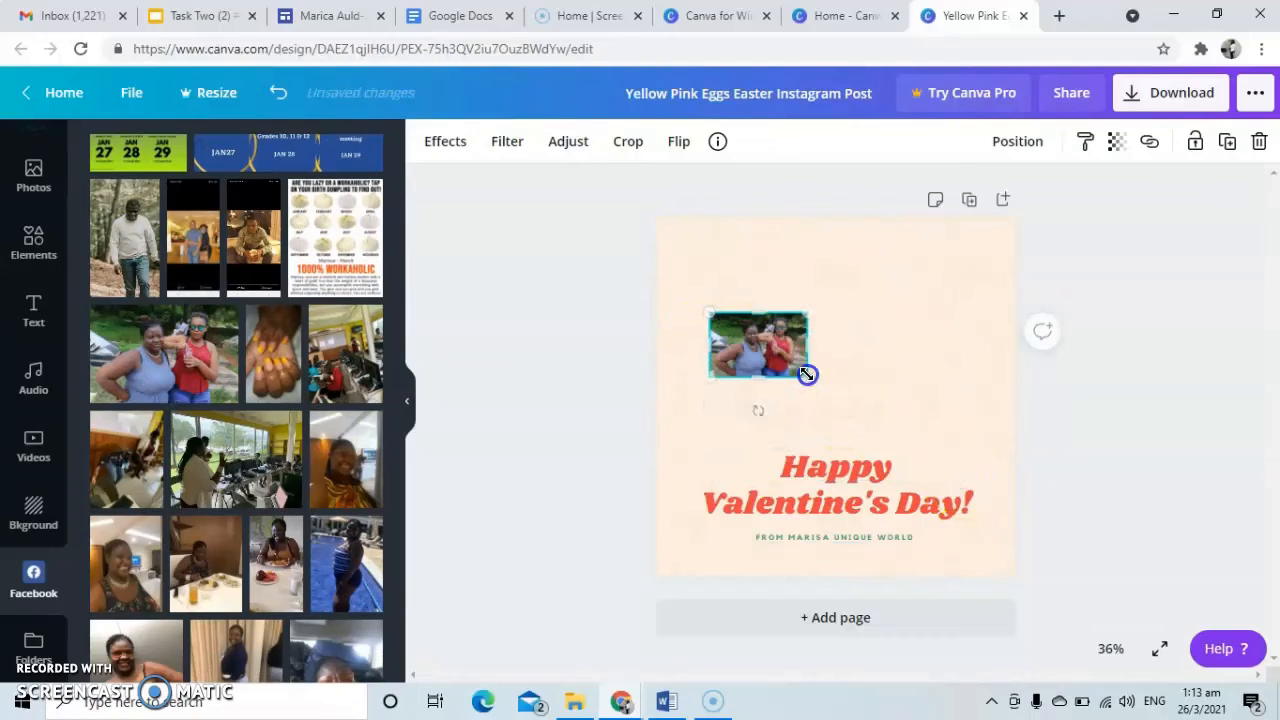
left_click_drag(758, 313, 758, 245)
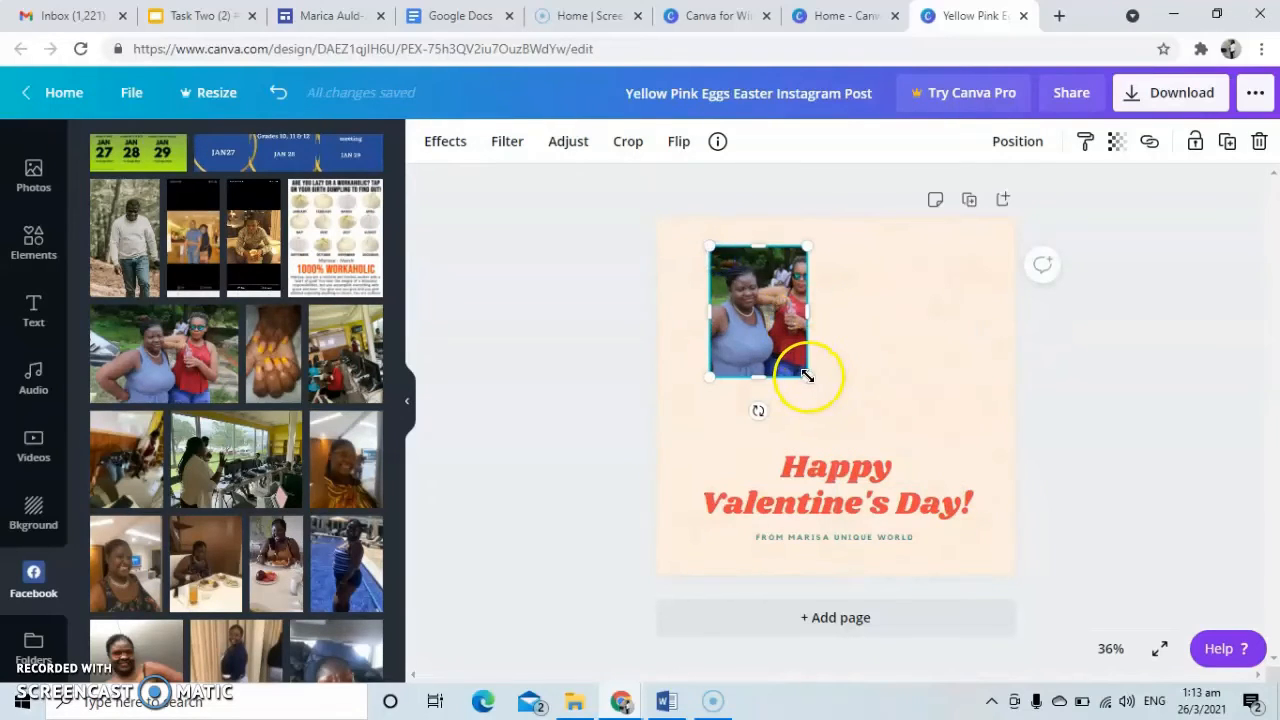
left_click_drag(808, 378, 796, 360)
left_click_drag(805, 303, 823, 303)
Add the Facebook screenshot photo of the standing couple, crop its black bands, and place it in the page's upper right corner
left_click(206, 238)
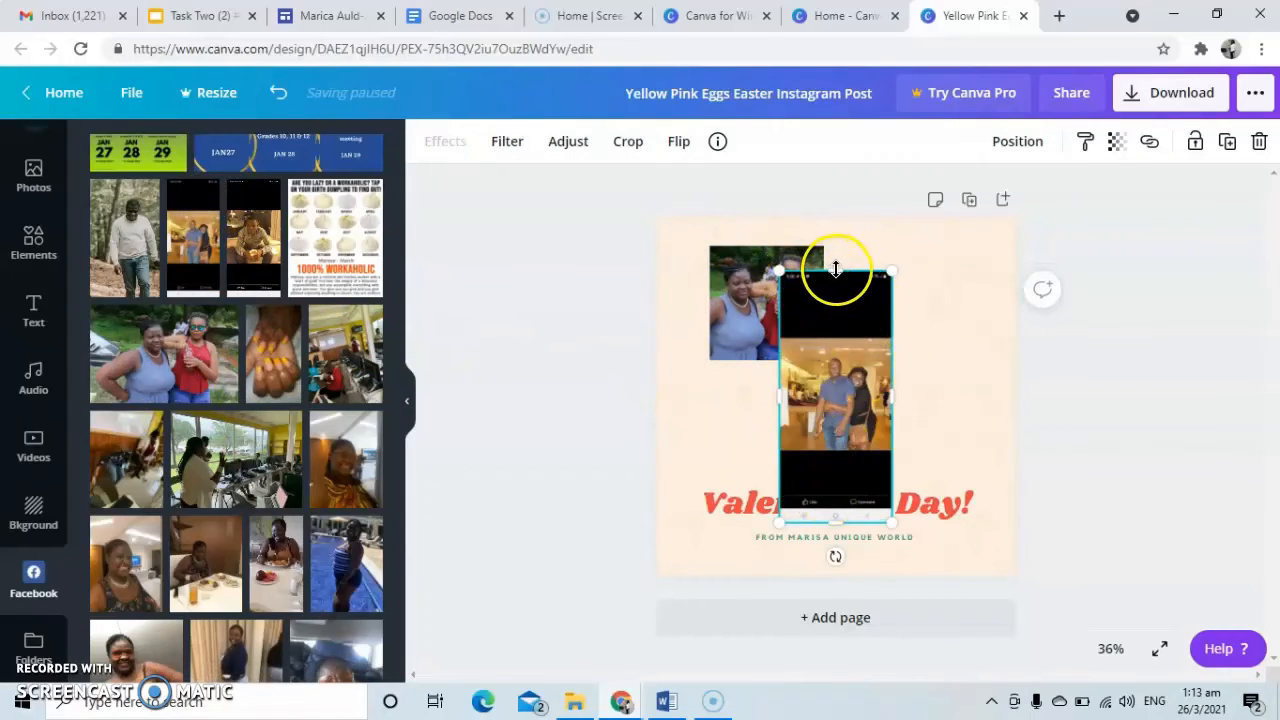
left_click_drag(834, 268, 841, 350)
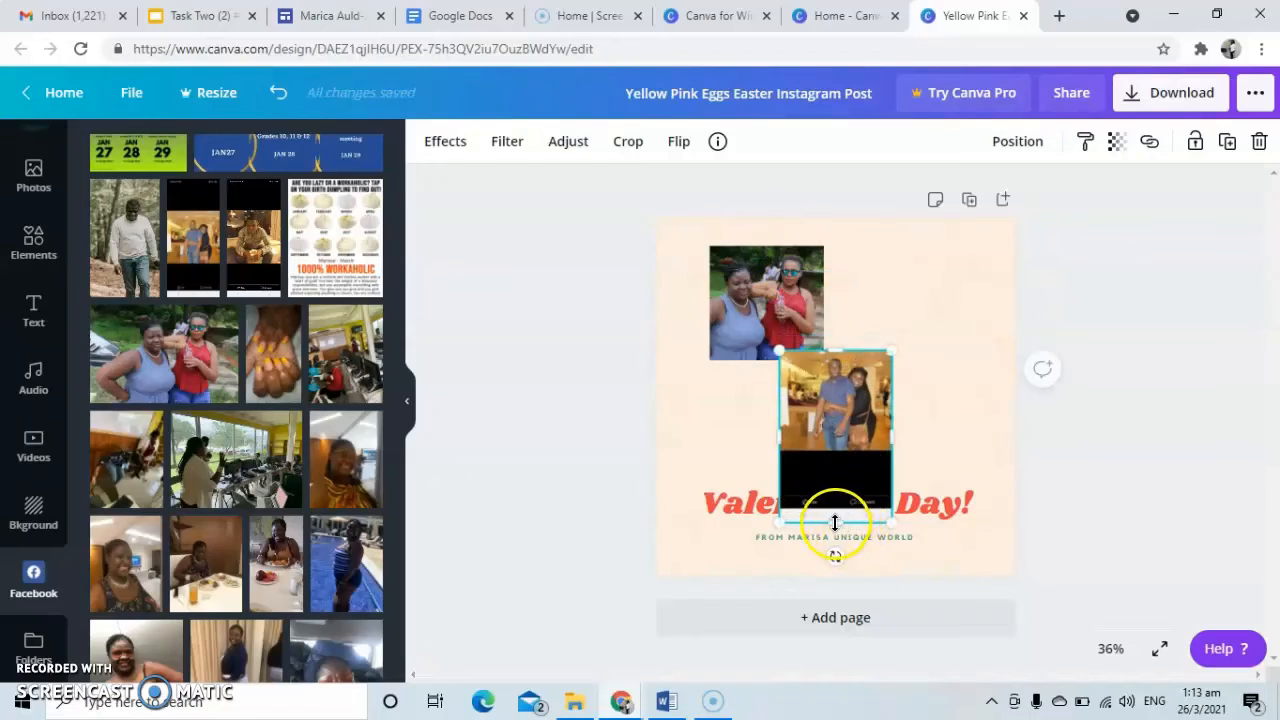
left_click_drag(836, 522, 832, 456)
left_click_drag(837, 400, 952, 283)
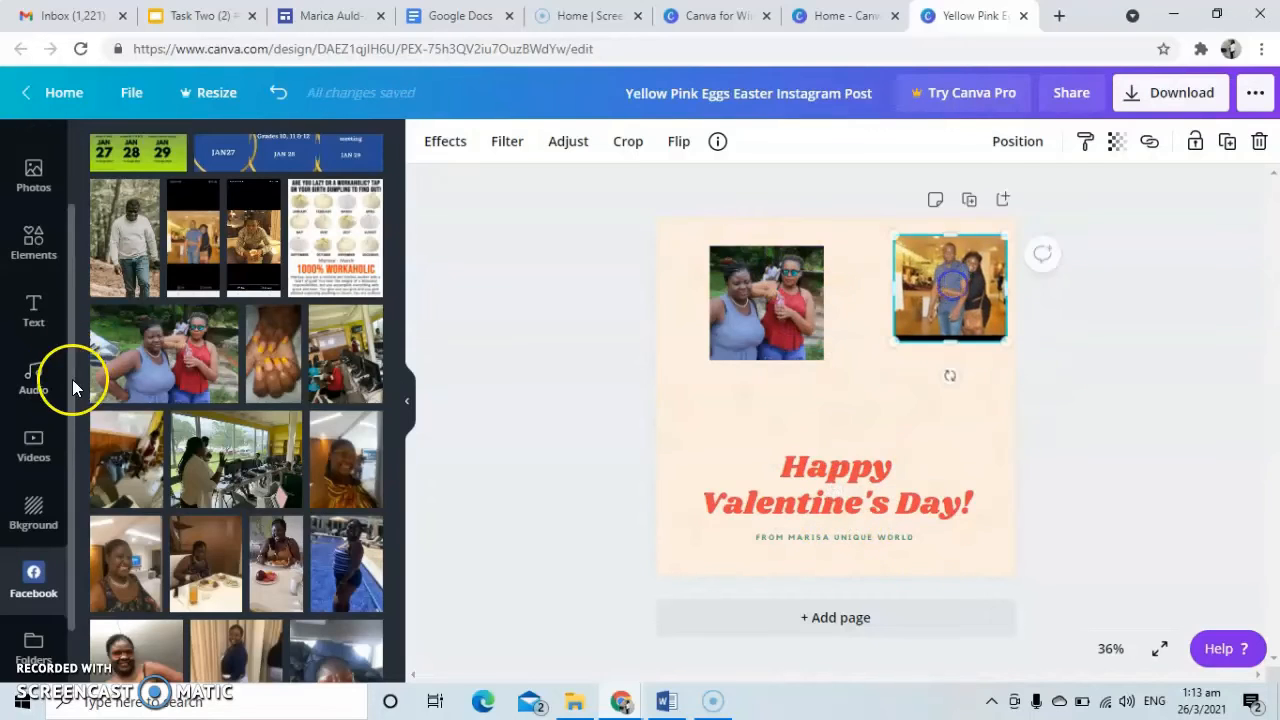
Add the Facebook screenshot photo of the man holding a certificate beside a woman, and crop off its black top and bottom bands
scroll(250, 520, "up", 10)
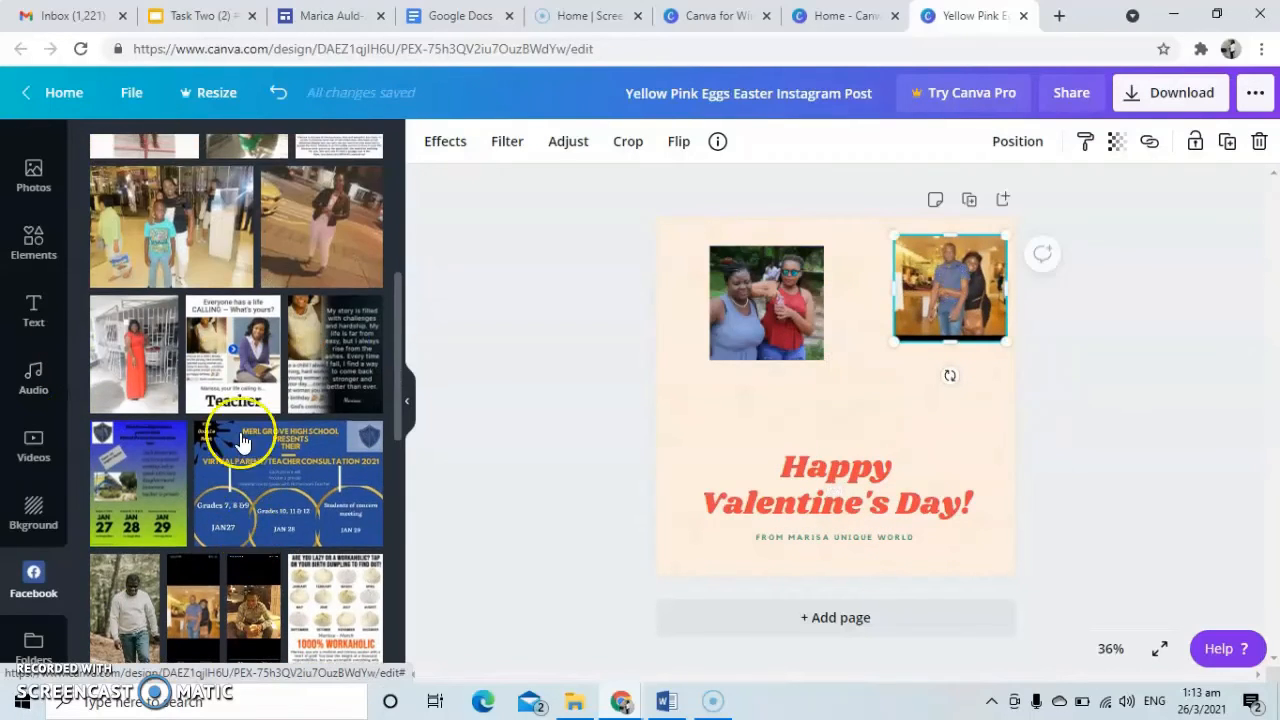
scroll(228, 437, "up", 2)
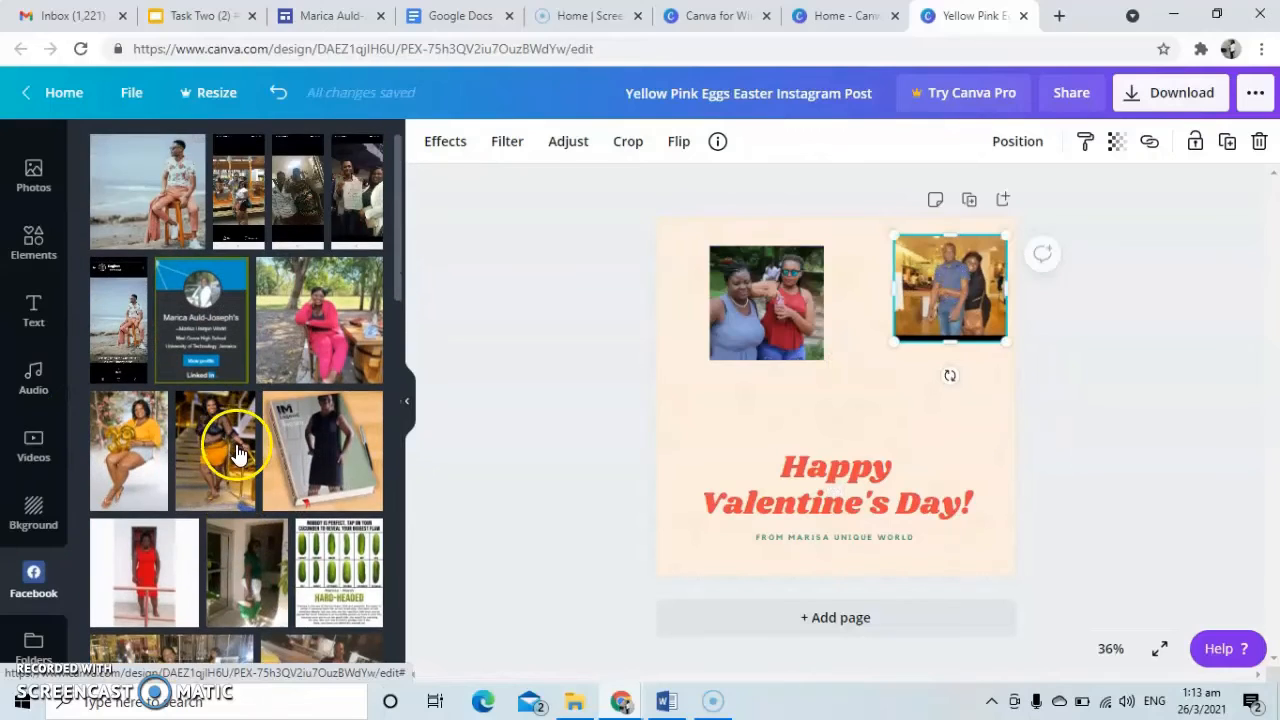
left_click_drag(357, 192, 835, 400)
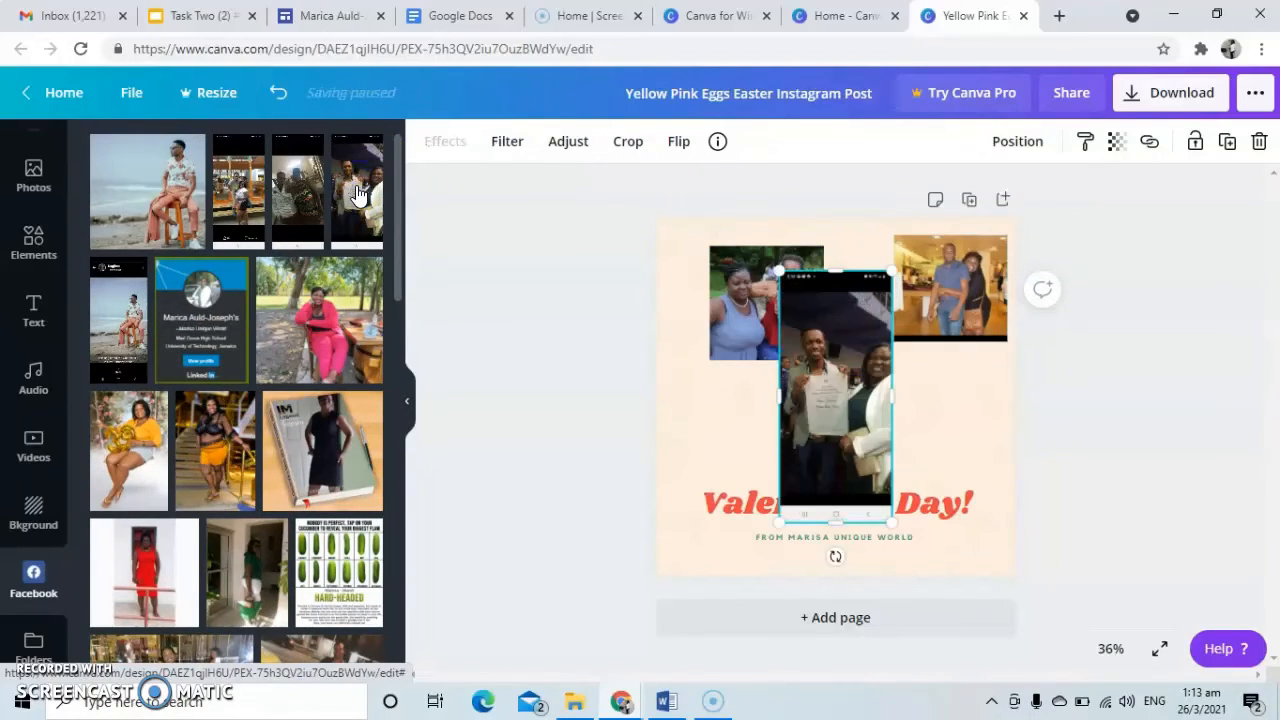
left_click_drag(838, 278, 837, 324)
left_click(835, 523)
left_click_drag(835, 523, 835, 479)
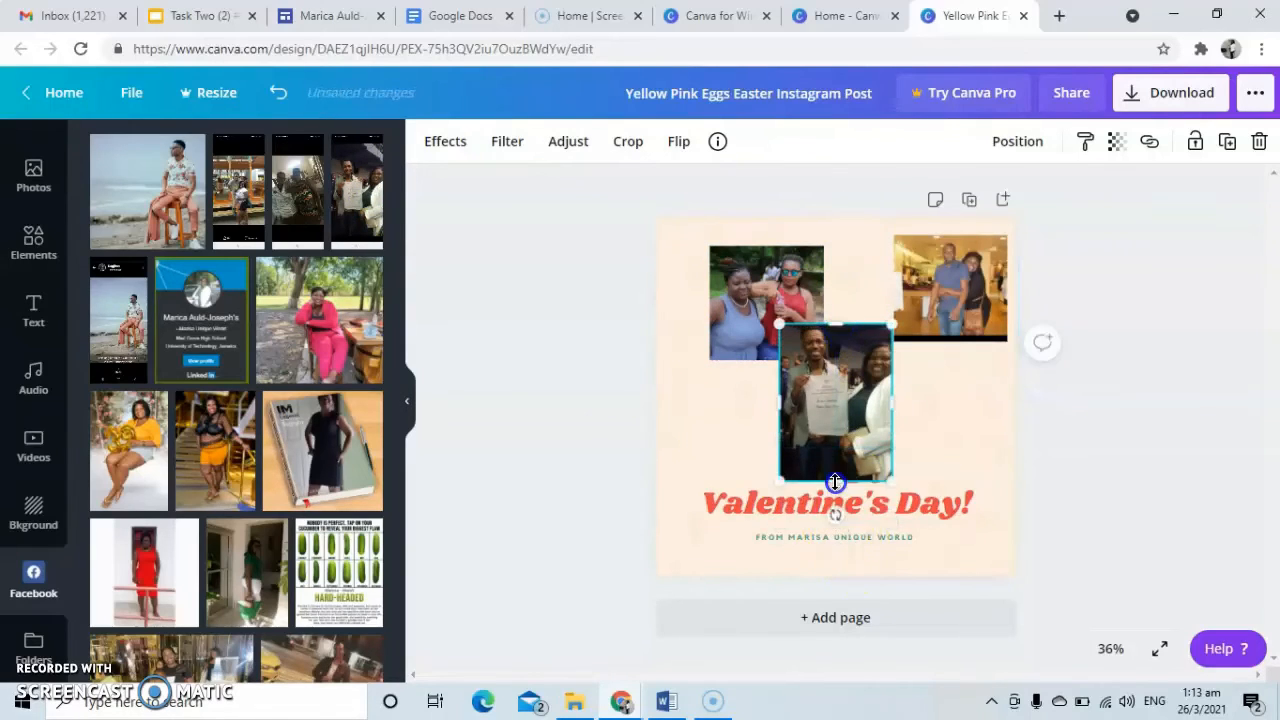
Place the certificate photo between and slightly below the other two, and move, widen and shrink the heading group beneath it
left_click_drag(854, 423, 868, 441)
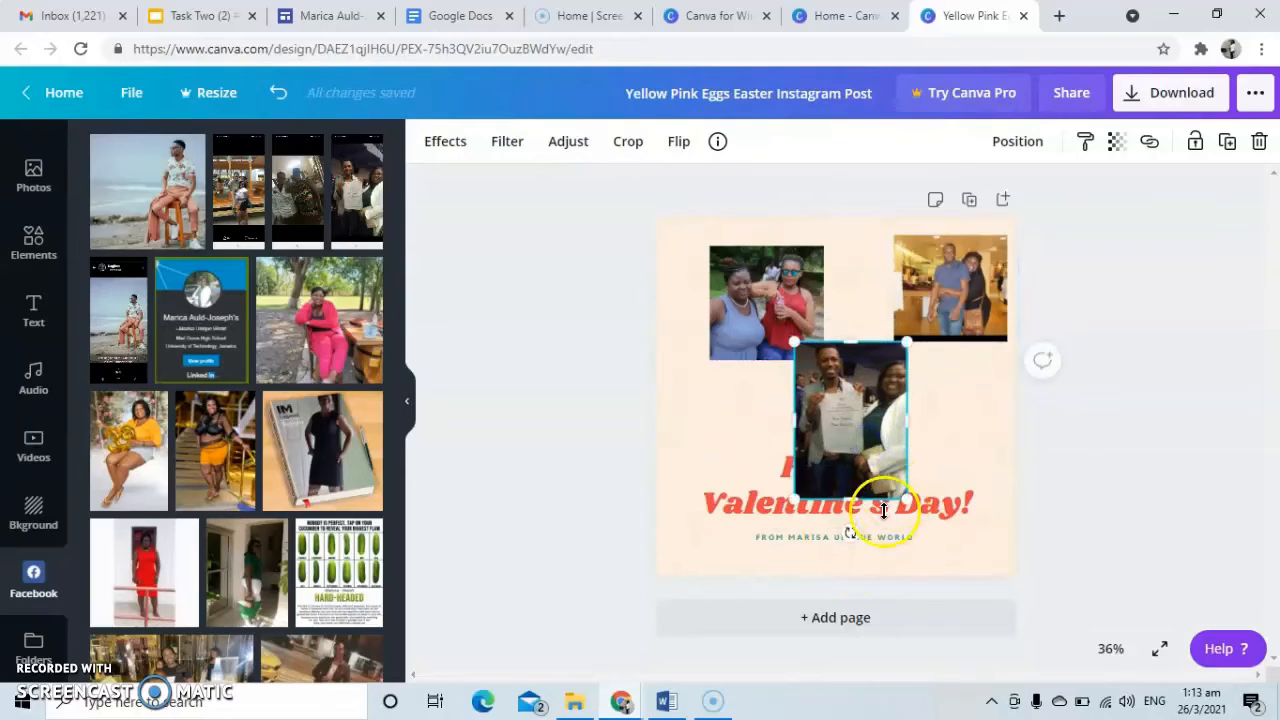
left_click_drag(865, 385, 863, 361)
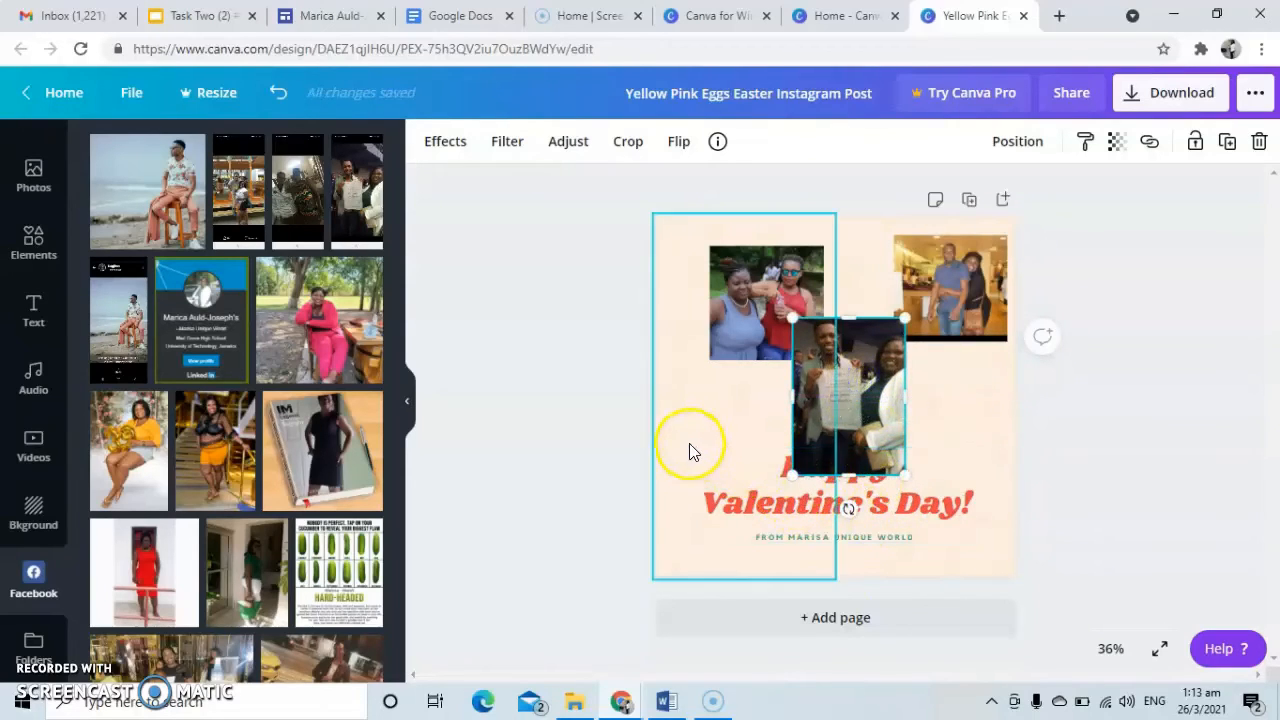
left_click_drag(970, 535, 990, 548)
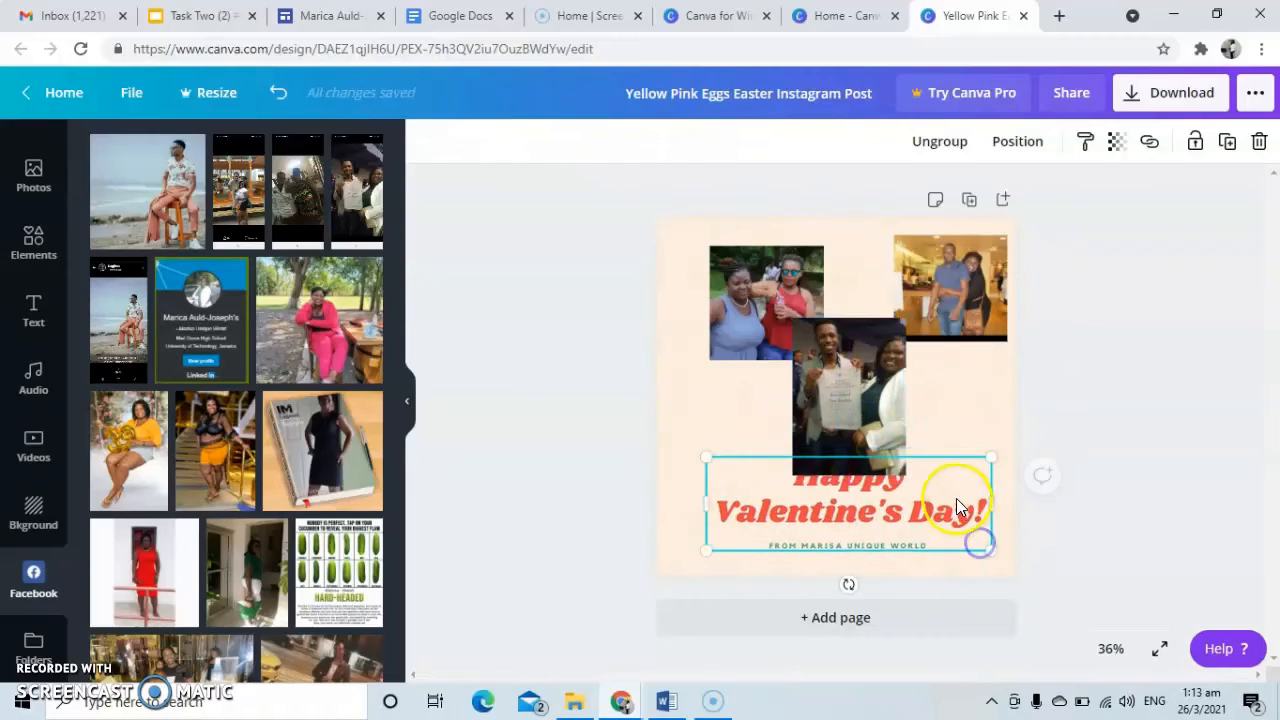
mouse_move(996, 488)
left_mouse_down()
mouse_move(974, 489)
mouse_move(1004, 512)
left_mouse_up()
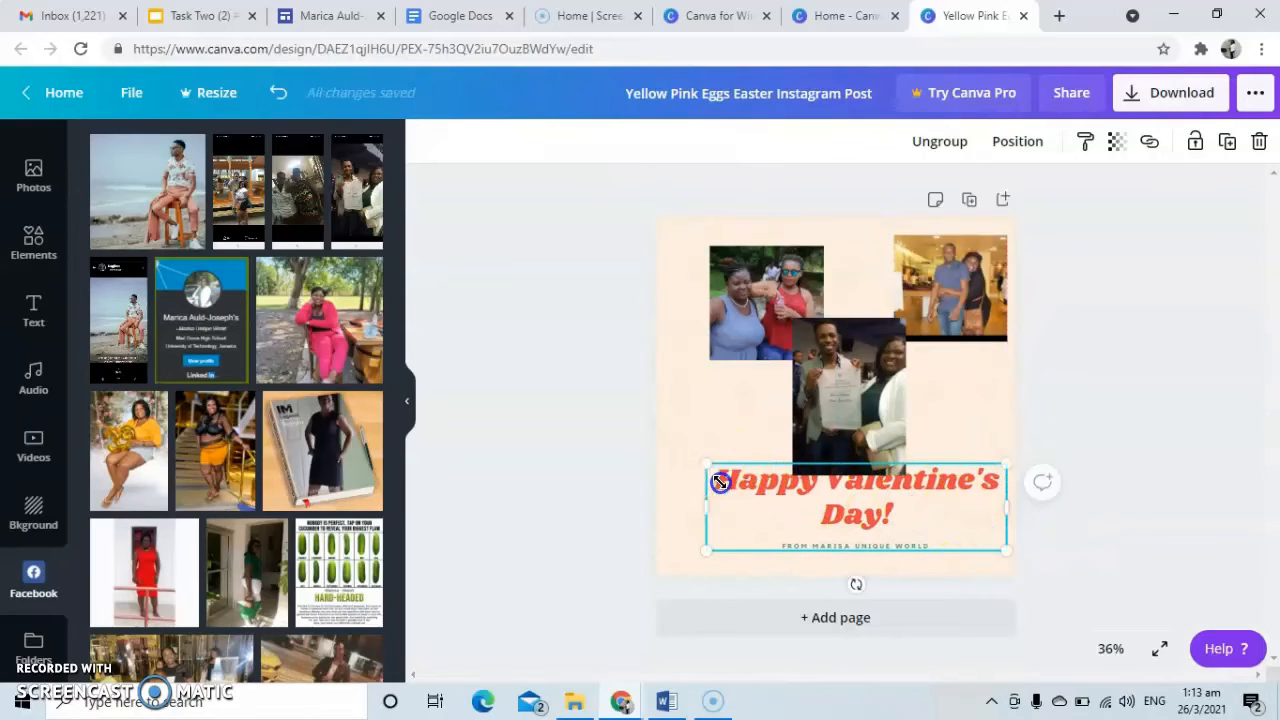
Add a second page and set its background to the turquoise-blue default colour
left_click(762, 630)
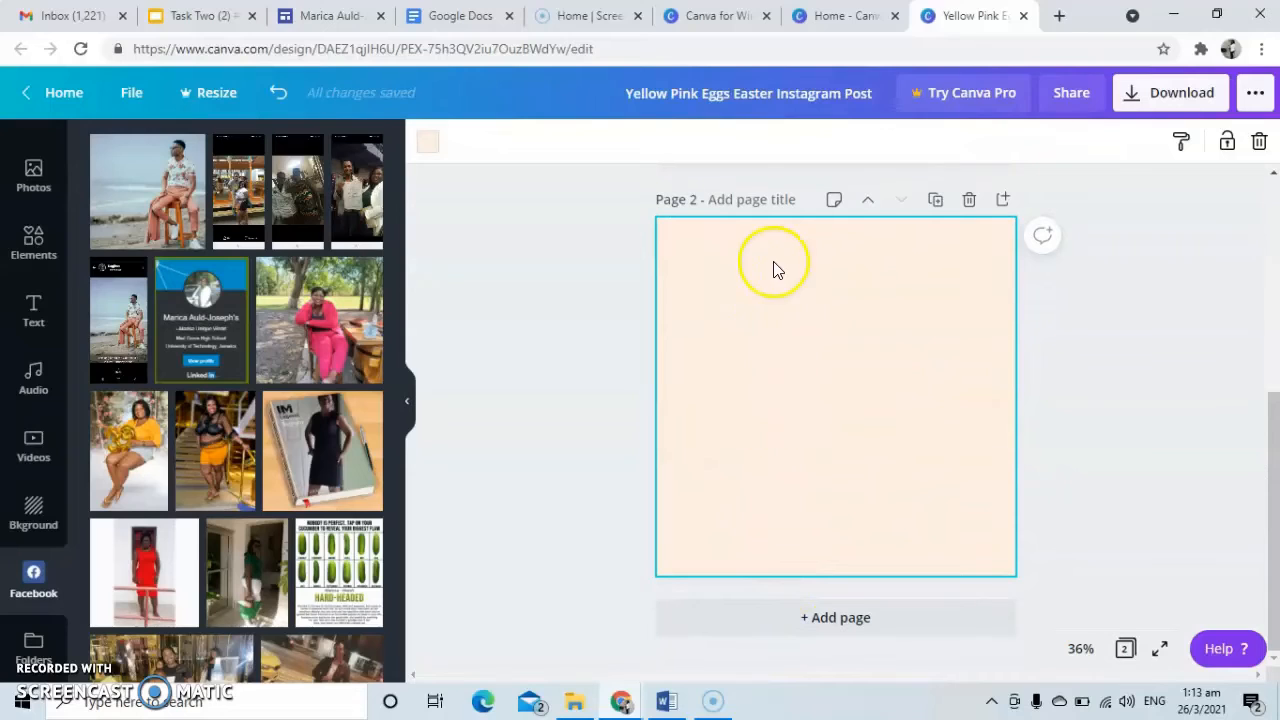
left_click(428, 143)
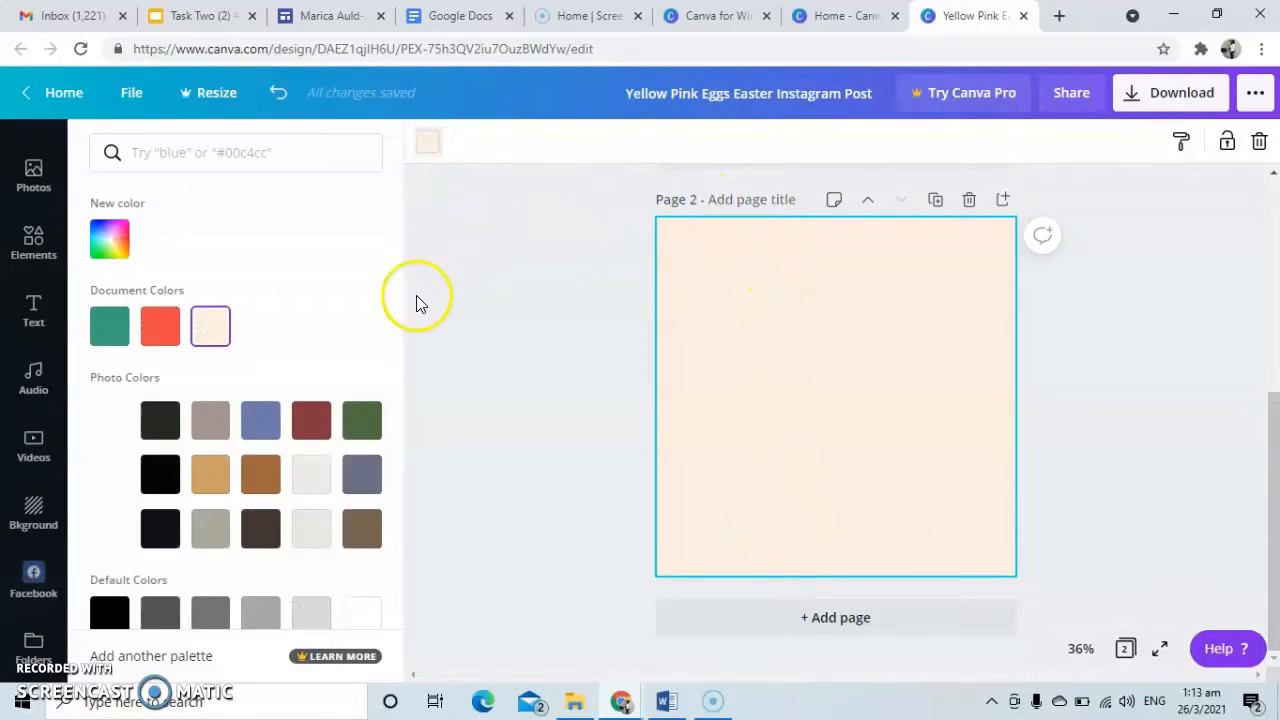
left_click(108, 248)
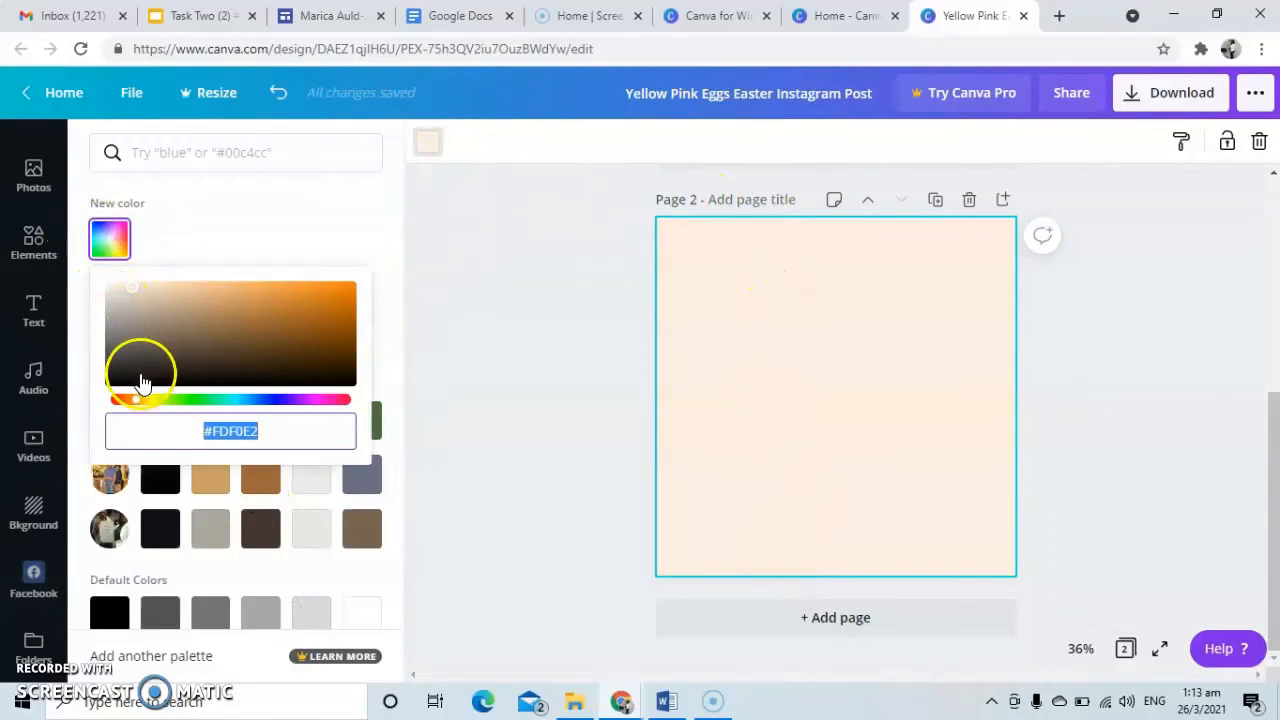
left_click(210, 528)
left_click(208, 610)
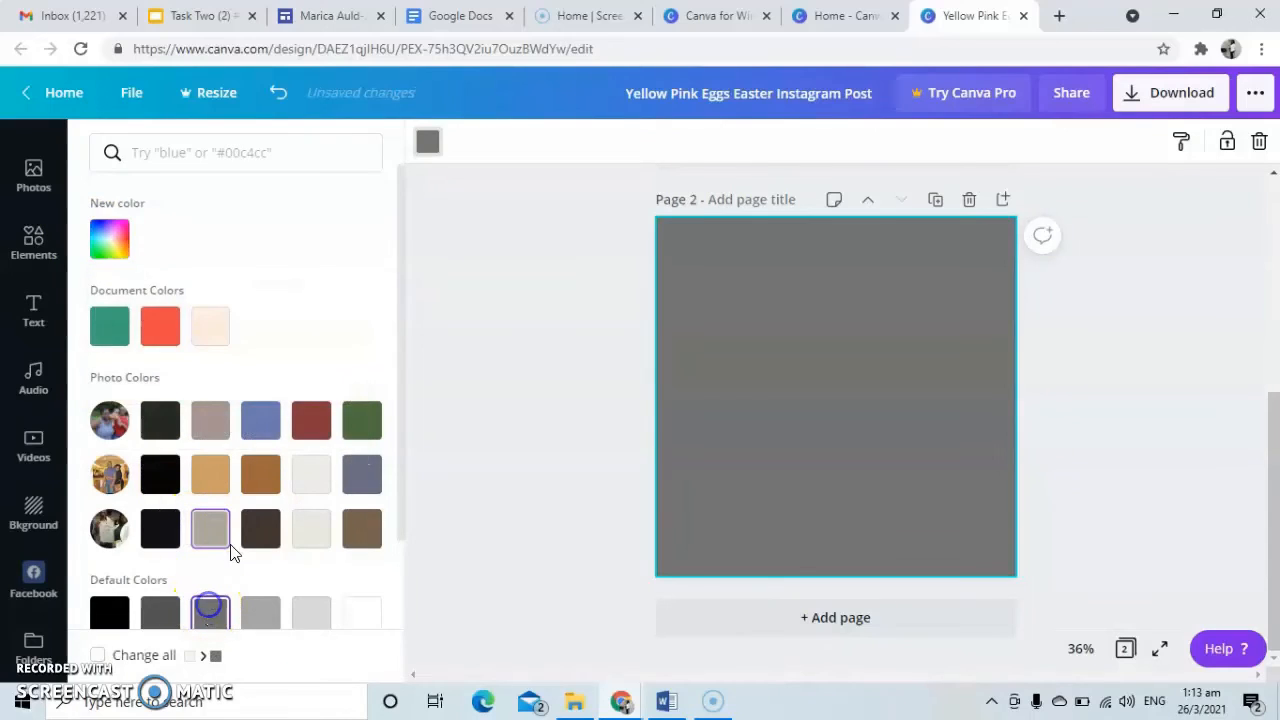
scroll(244, 504, "down", 2)
left_click(159, 540)
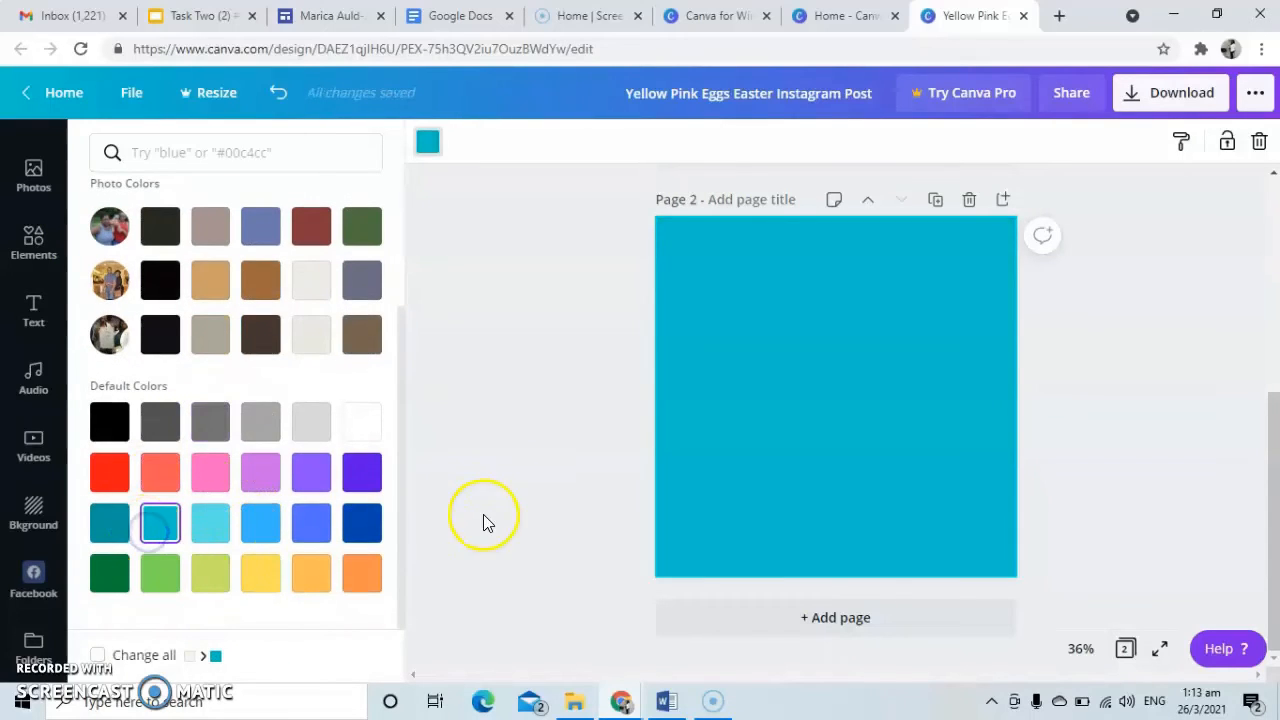
Add the featured graphic of the striding woman in a green dress to page 2 and shrink it near the page's centre
left_click(33, 243)
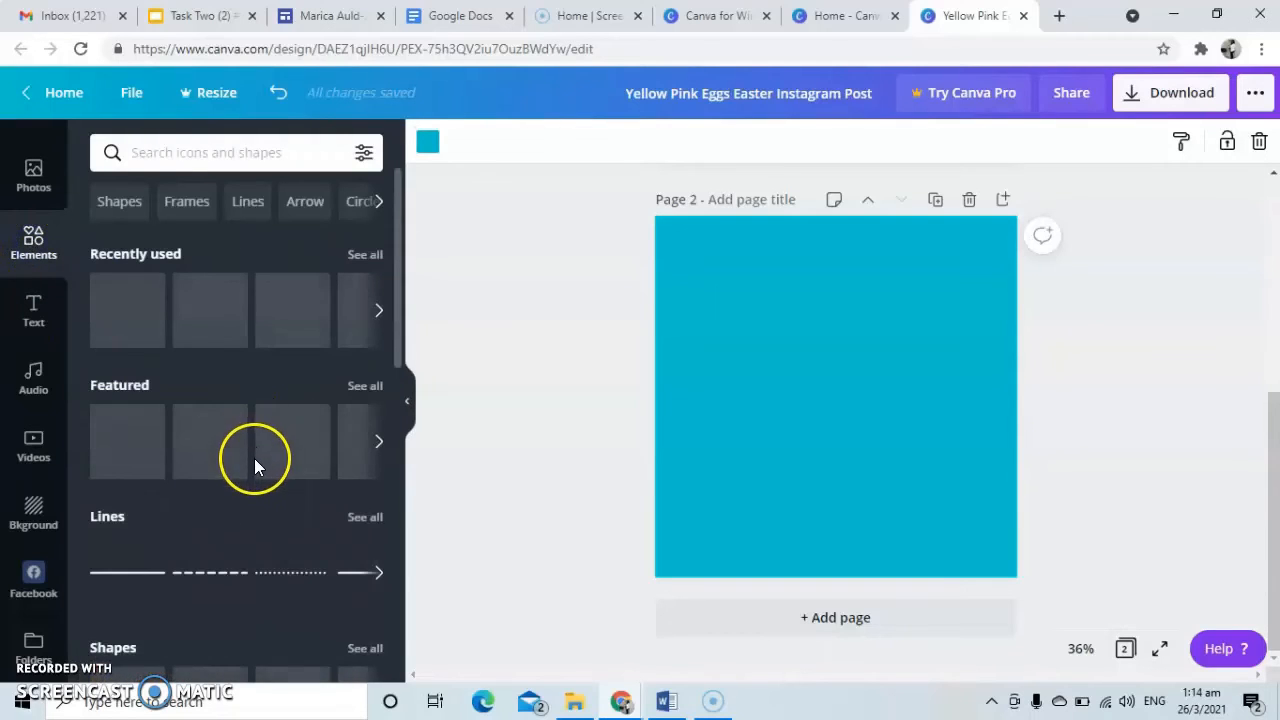
left_click(143, 437)
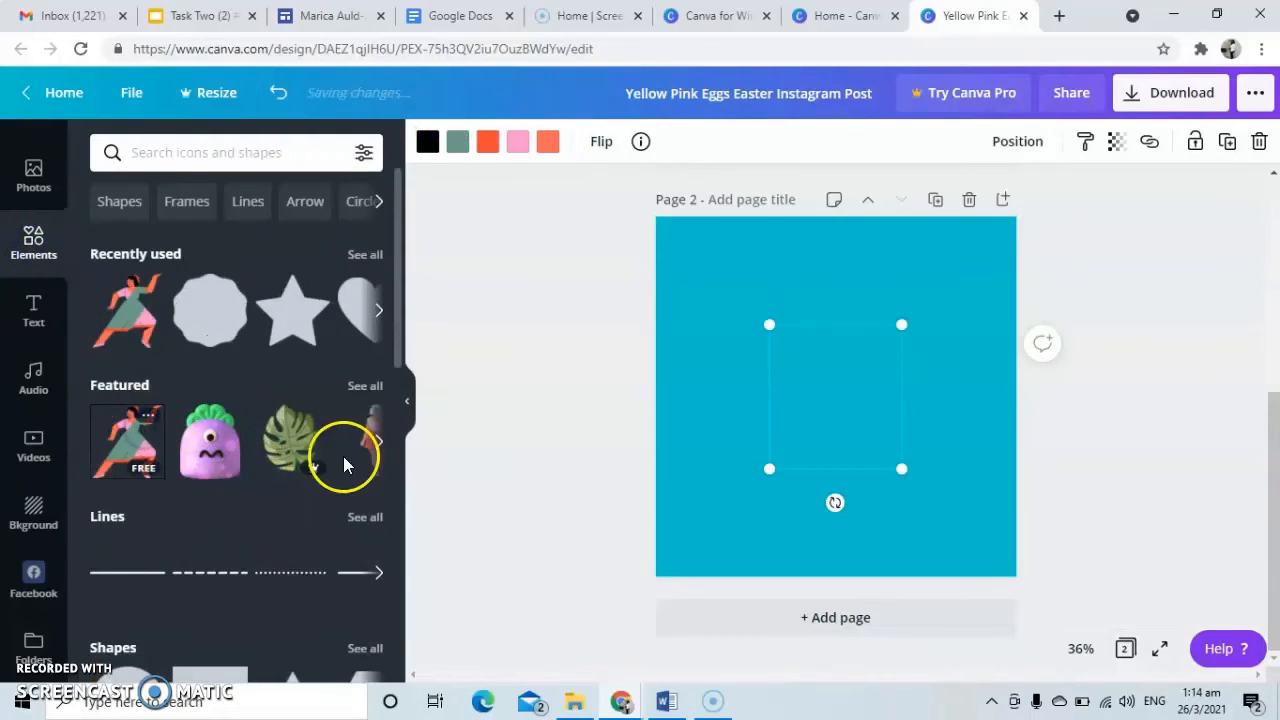
left_click_drag(768, 476, 812, 418)
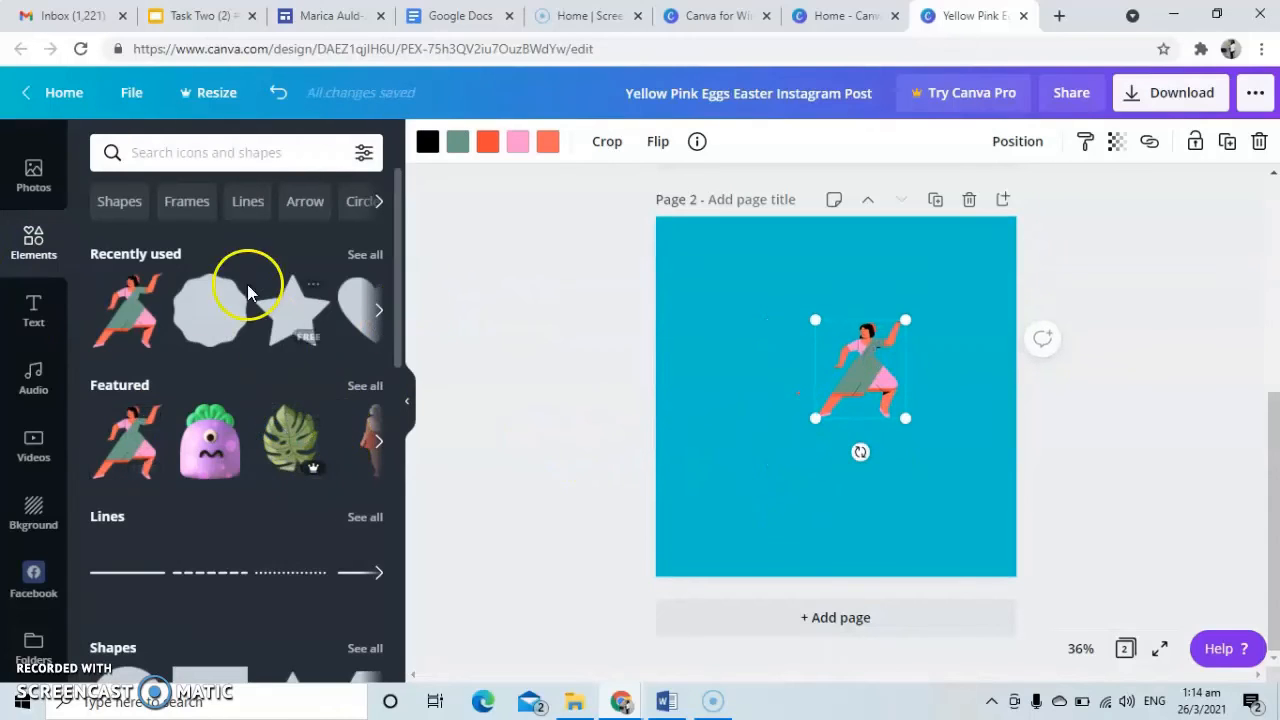
scroll(57, 529, "down", 1)
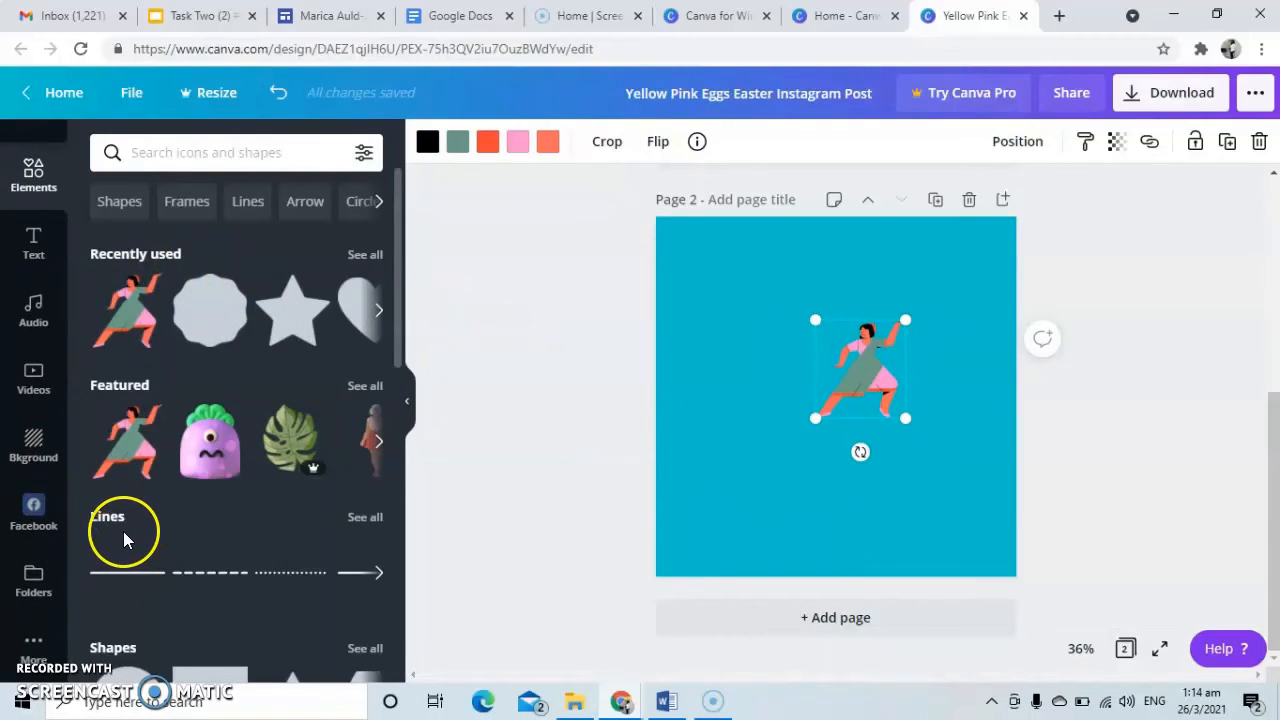
Download all pages of the design as JPG and dismiss the Canva Pro offer
scroll(843, 381, "up", 4)
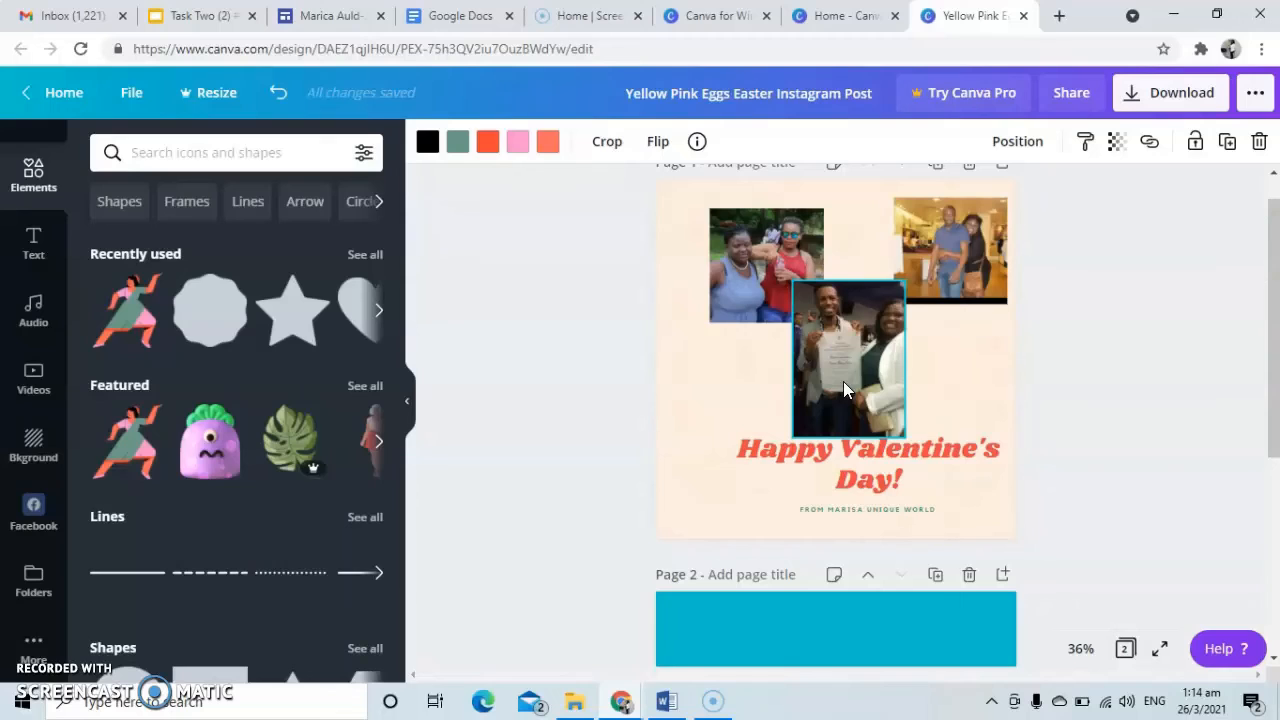
left_click(1160, 100)
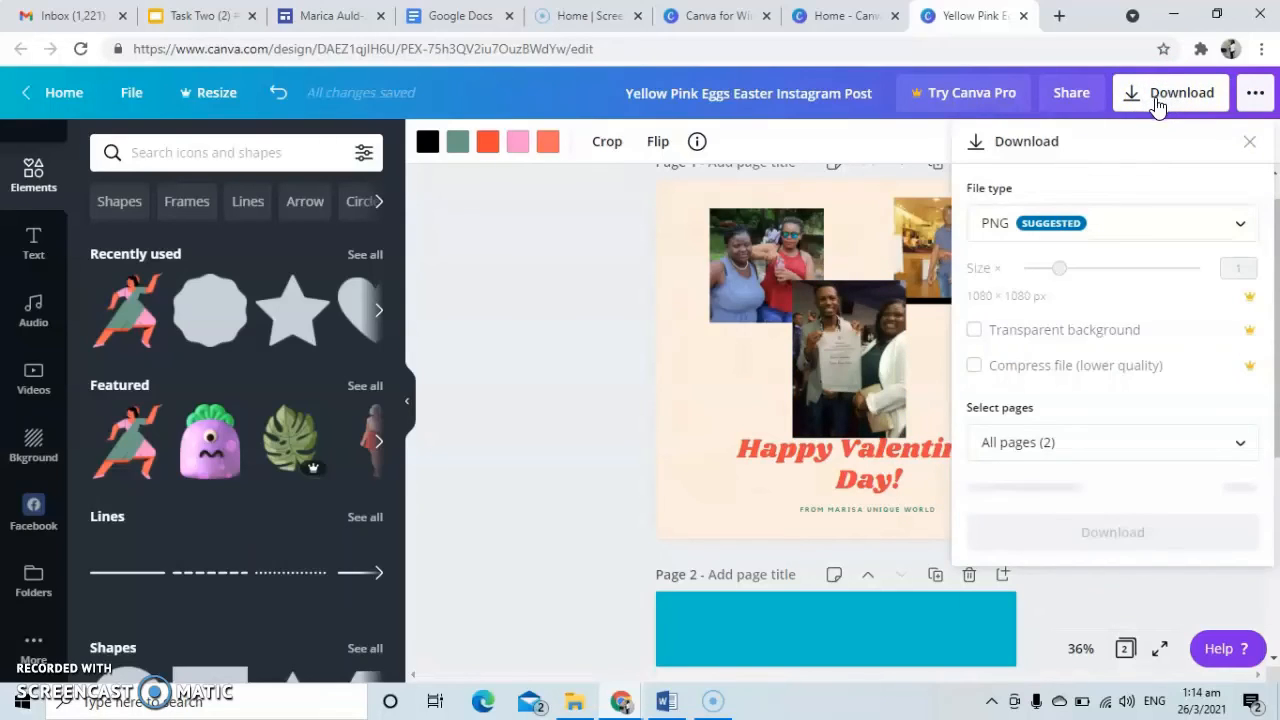
left_click(1238, 224)
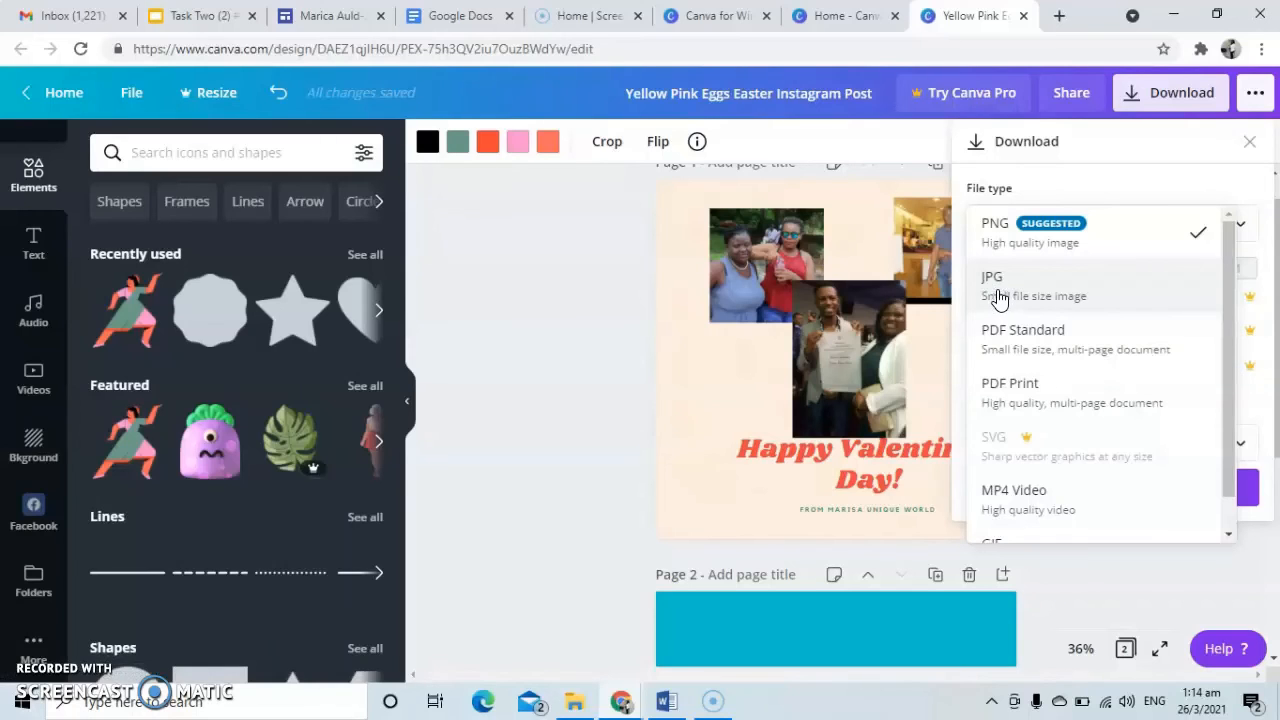
left_click(998, 290)
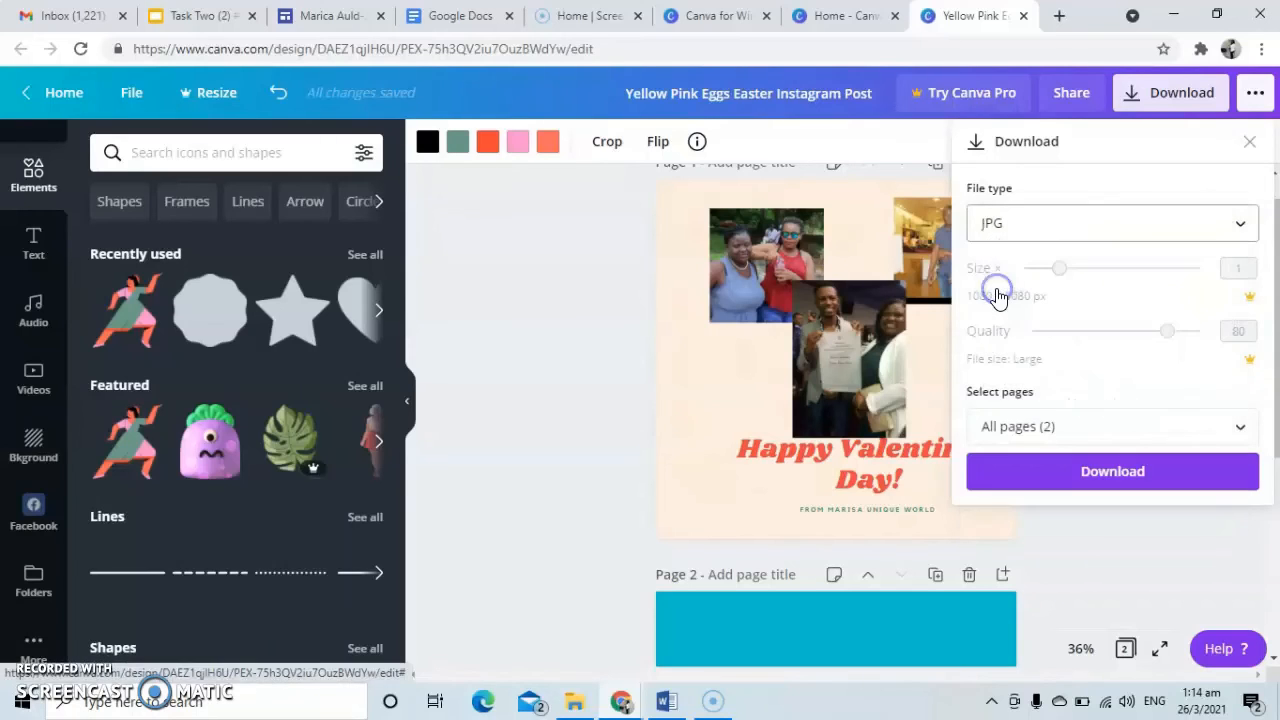
left_click(1080, 475)
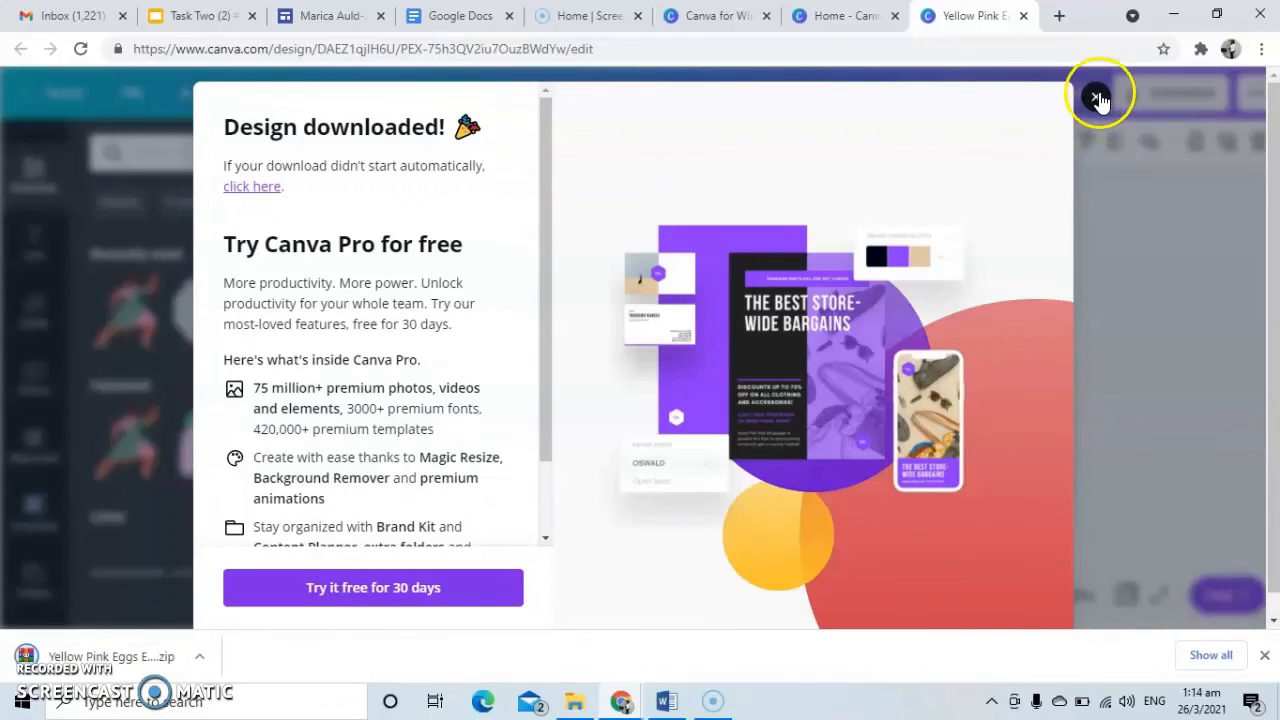
left_click(1096, 97)
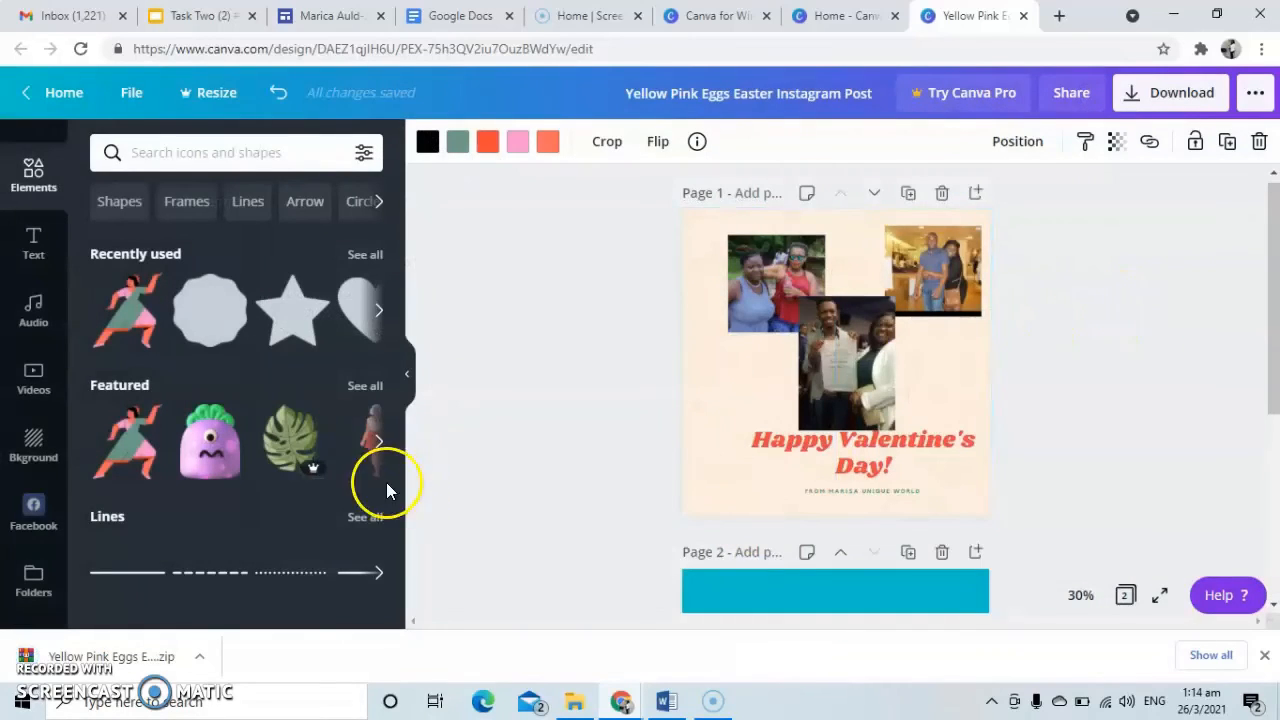